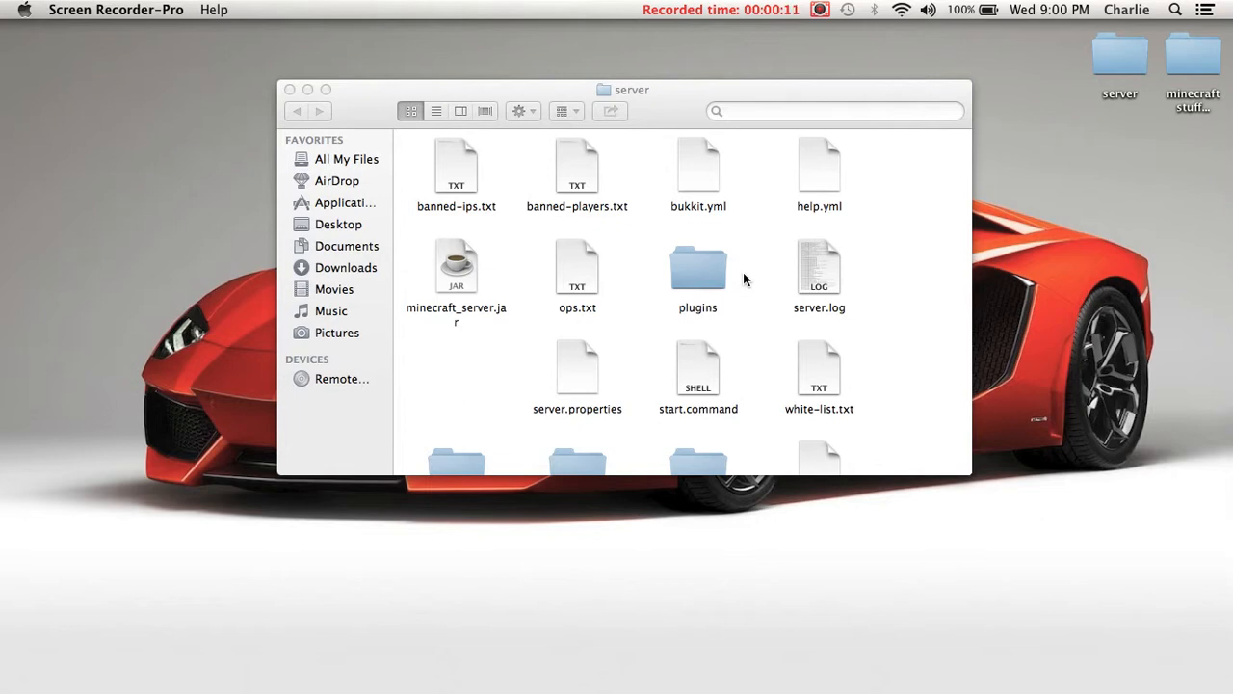
- Duplicate the GroupManager folder inside the server's plugins folder and move the copy onto the desktop as a backup
{"action": "double_click", "coordinate": [708, 274]}
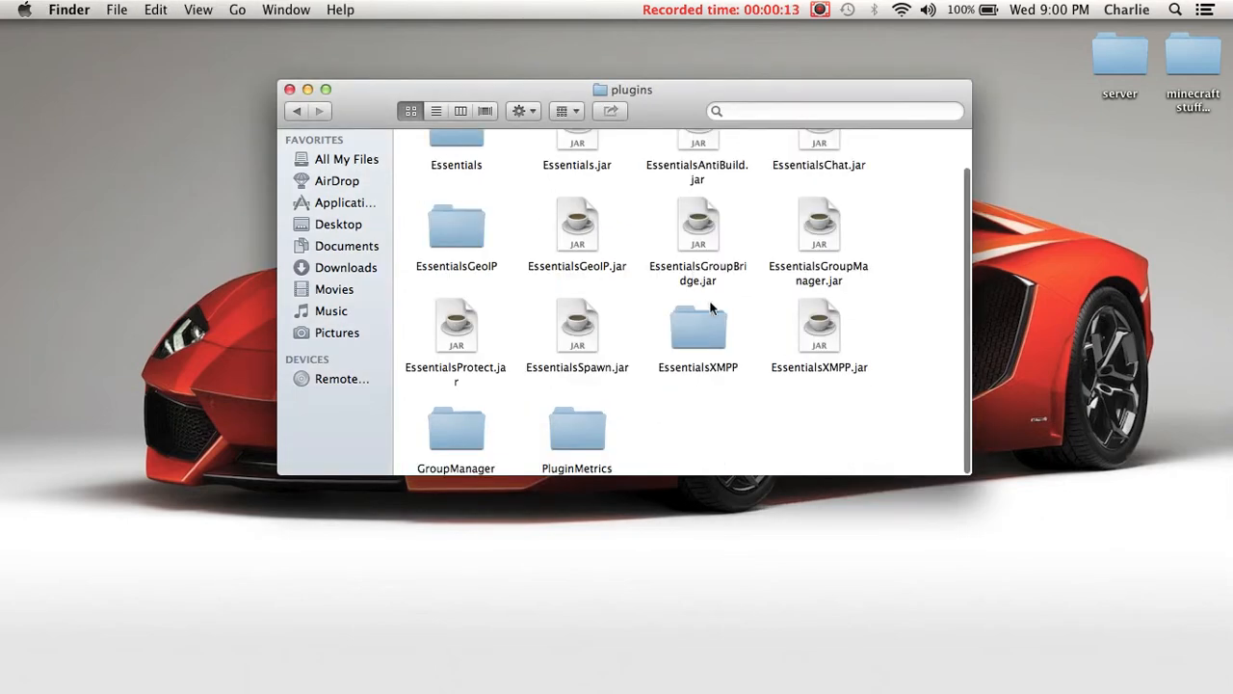
{"action": "left_click", "coordinate": [461, 440]}
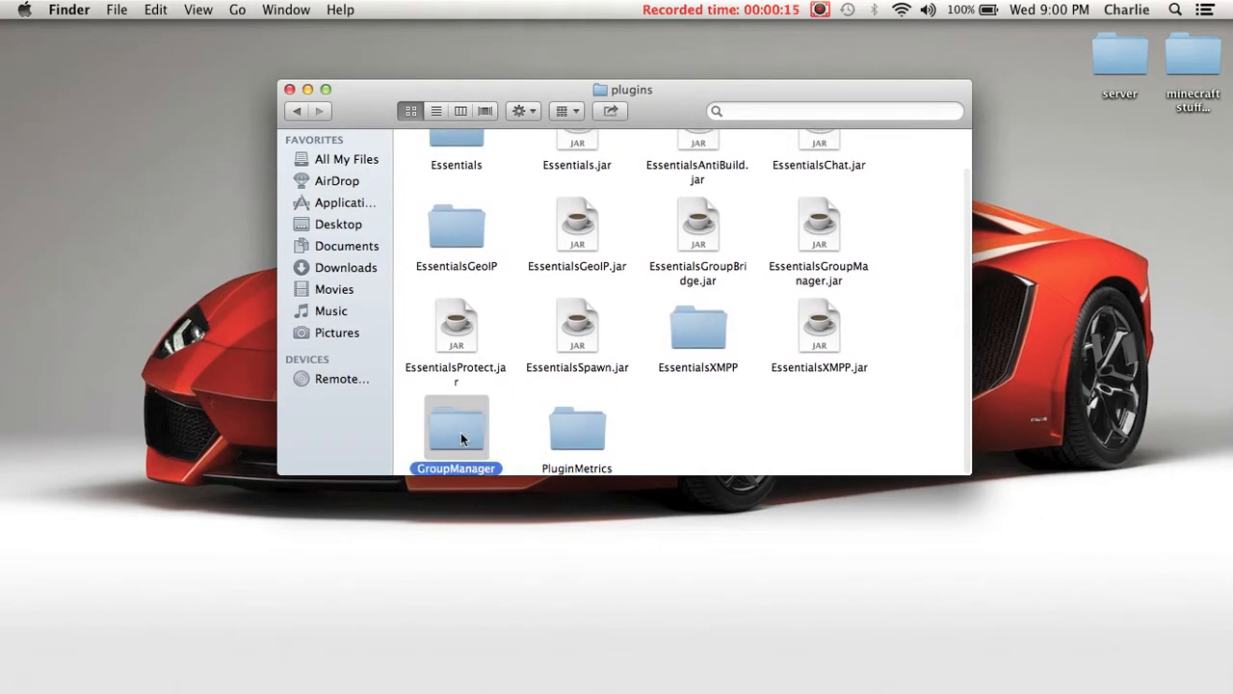
{"action": "double_click", "coordinate": [461, 433]}
{"action": "left_click", "coordinate": [298, 111]}
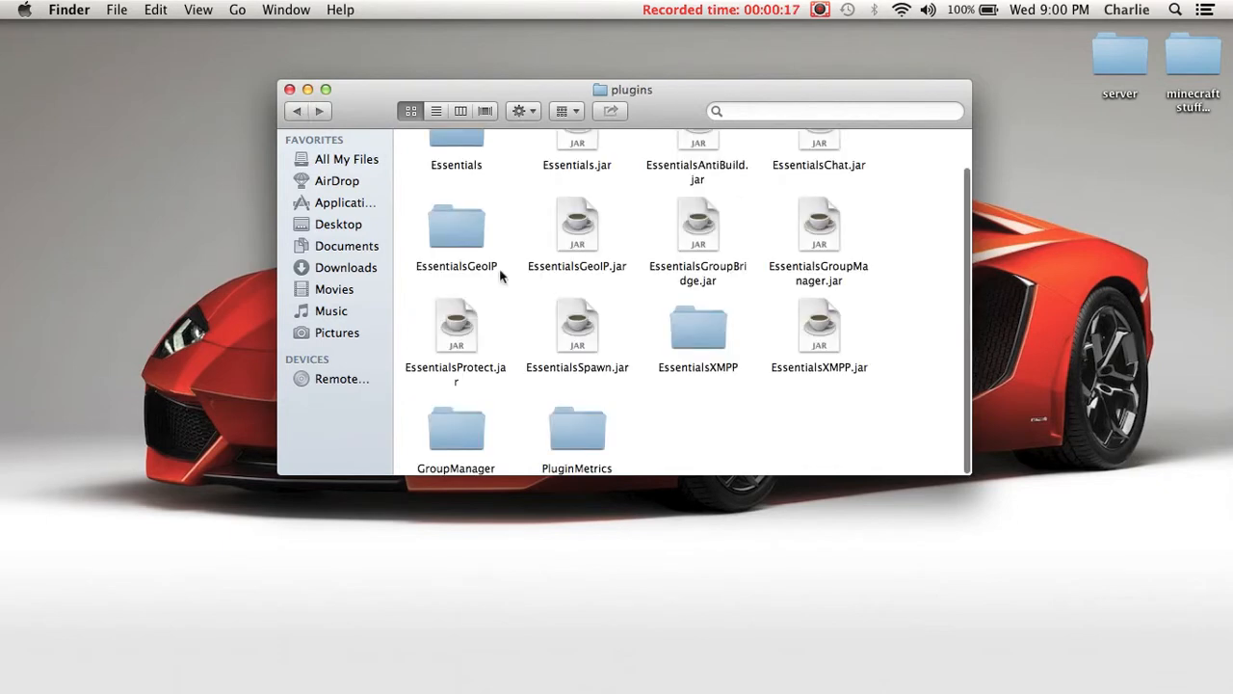
{"action": "right_click", "coordinate": [466, 411]}
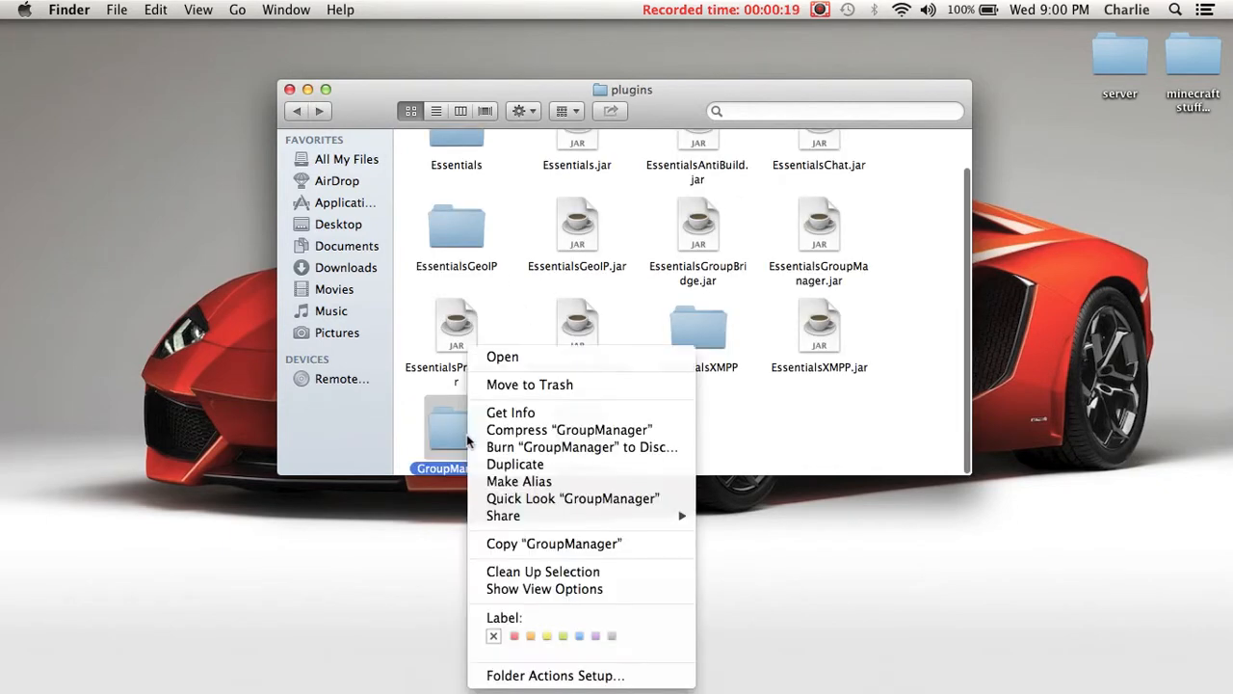
{"action": "left_click", "coordinate": [531, 464]}
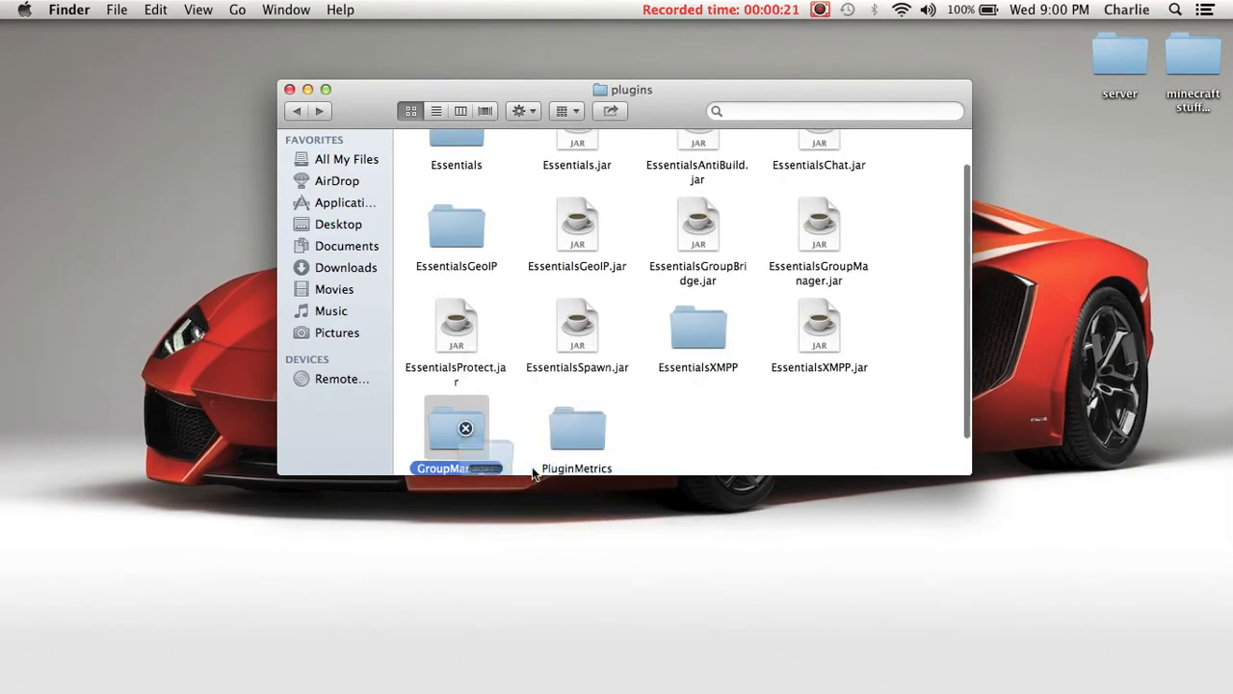
{"action": "left_click_drag", "start_coordinate": [477, 453], "coordinate": [493, 573]}
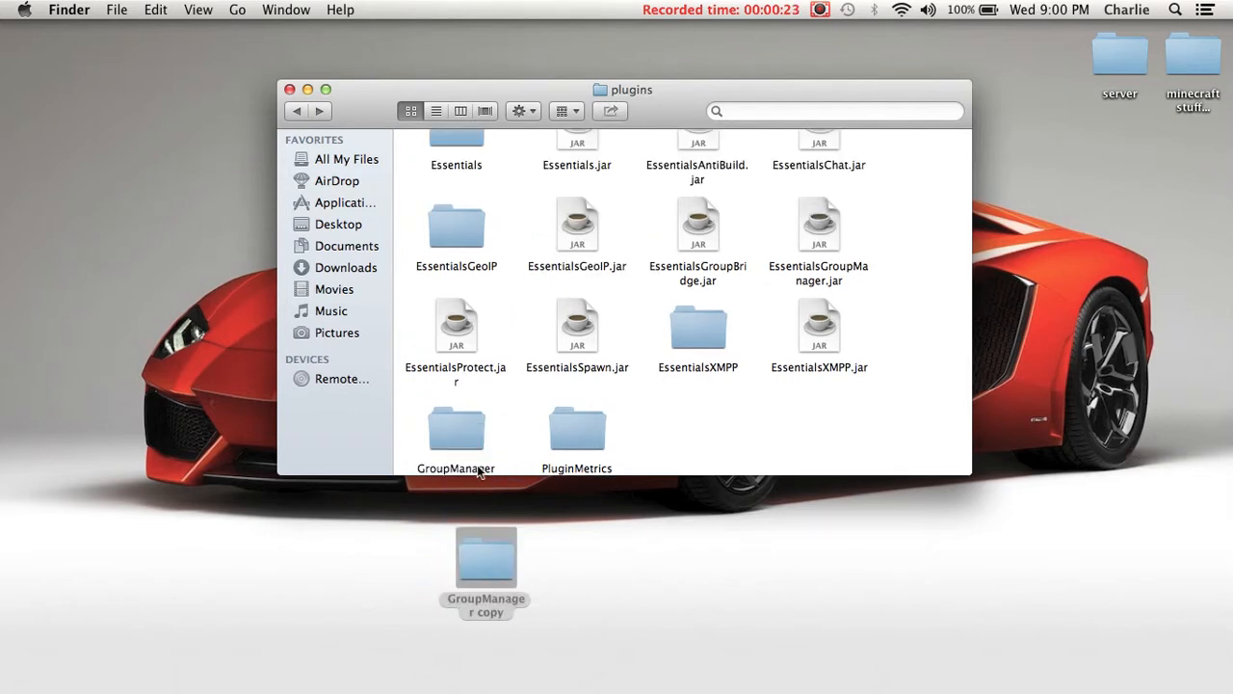
- Open globalgroups.yml from the original GroupManager folder, read through its groupmanager, bukkit and essentials permission groups, and close it
{"action": "double_click", "coordinate": [455, 428]}
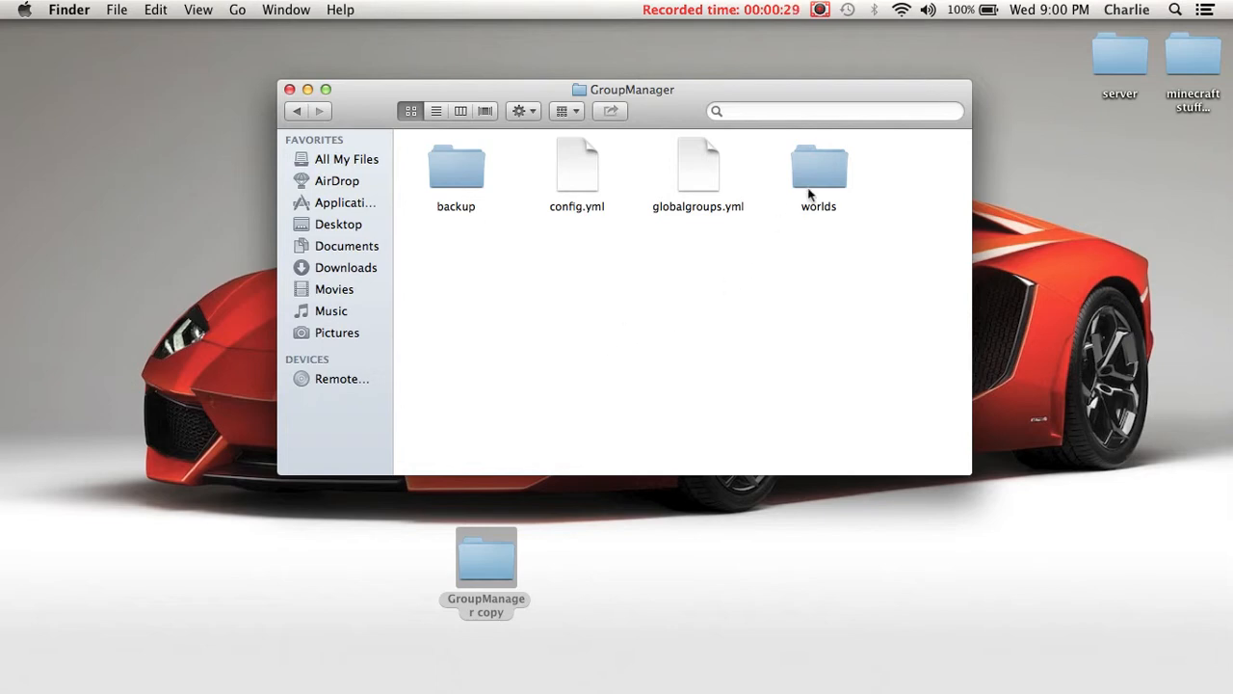
{"action": "double_click", "coordinate": [713, 181]}
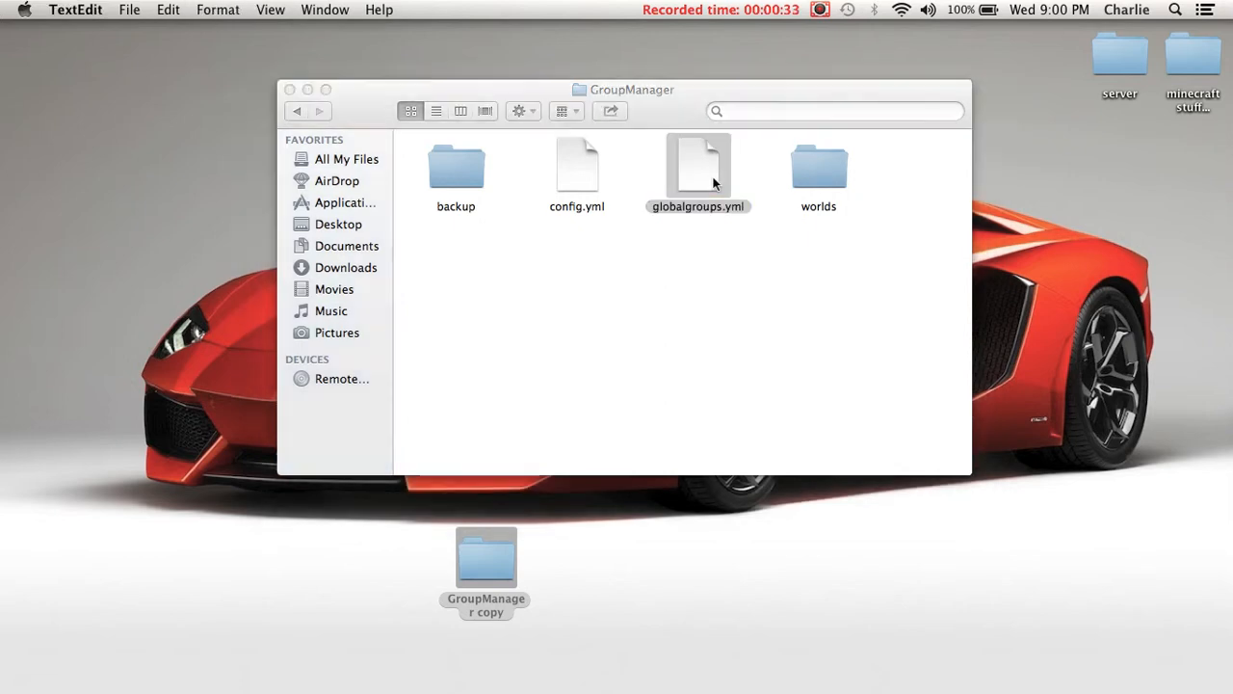
{"action": "scroll", "coordinate": [441, 138], "scroll_direction": "down", "scroll_amount": 5}
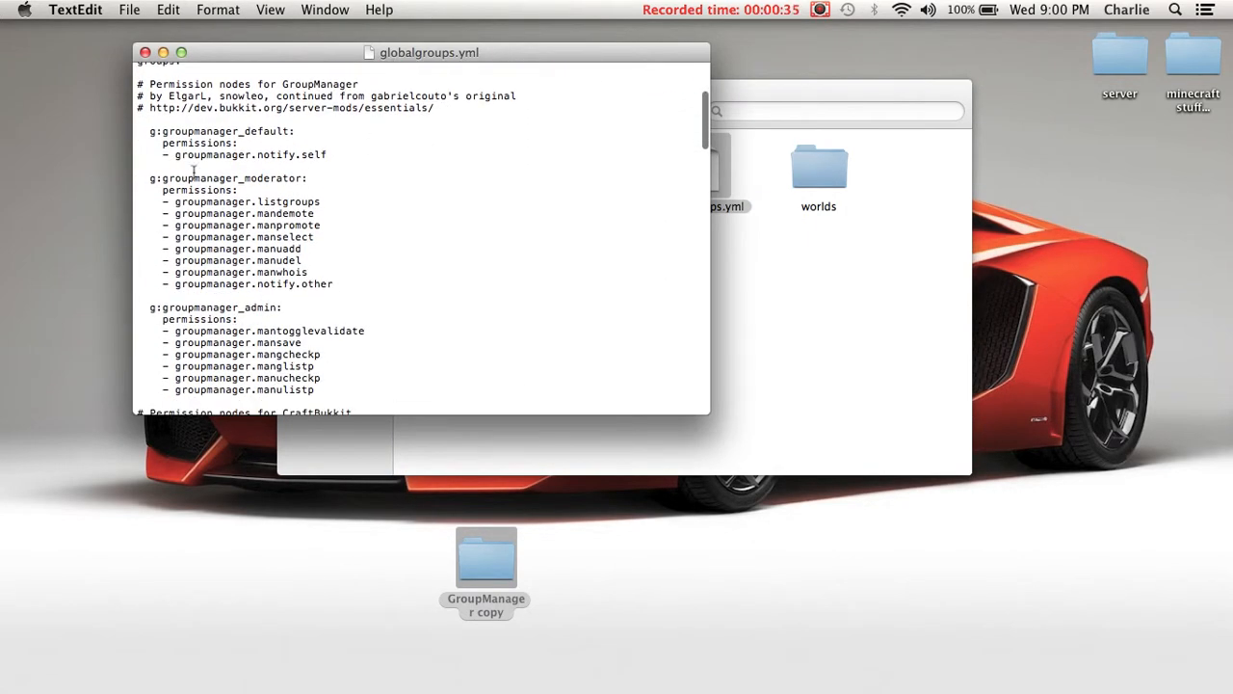
{"action": "scroll", "coordinate": [257, 337], "scroll_direction": "down", "scroll_amount": 5}
{"action": "scroll", "coordinate": [239, 279], "scroll_direction": "down", "scroll_amount": 2}
{"action": "scroll", "coordinate": [239, 279], "scroll_direction": "up", "scroll_amount": 5}
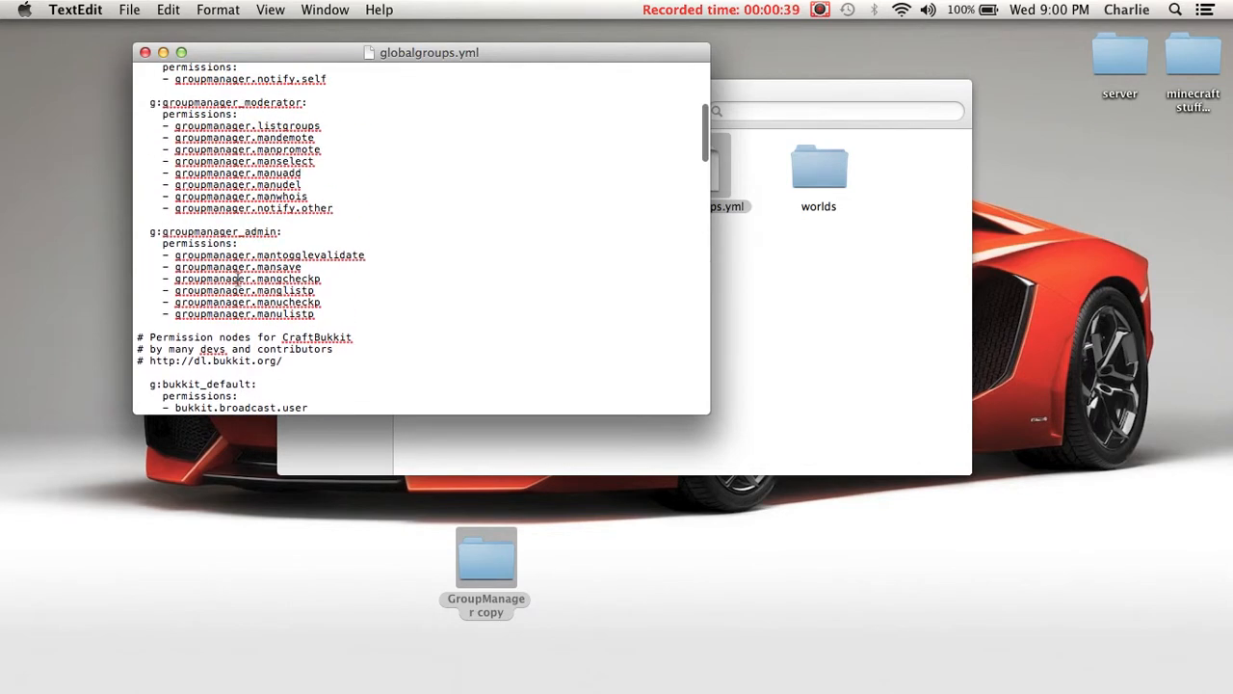
{"action": "scroll", "coordinate": [239, 280], "scroll_direction": "down", "scroll_amount": 6}
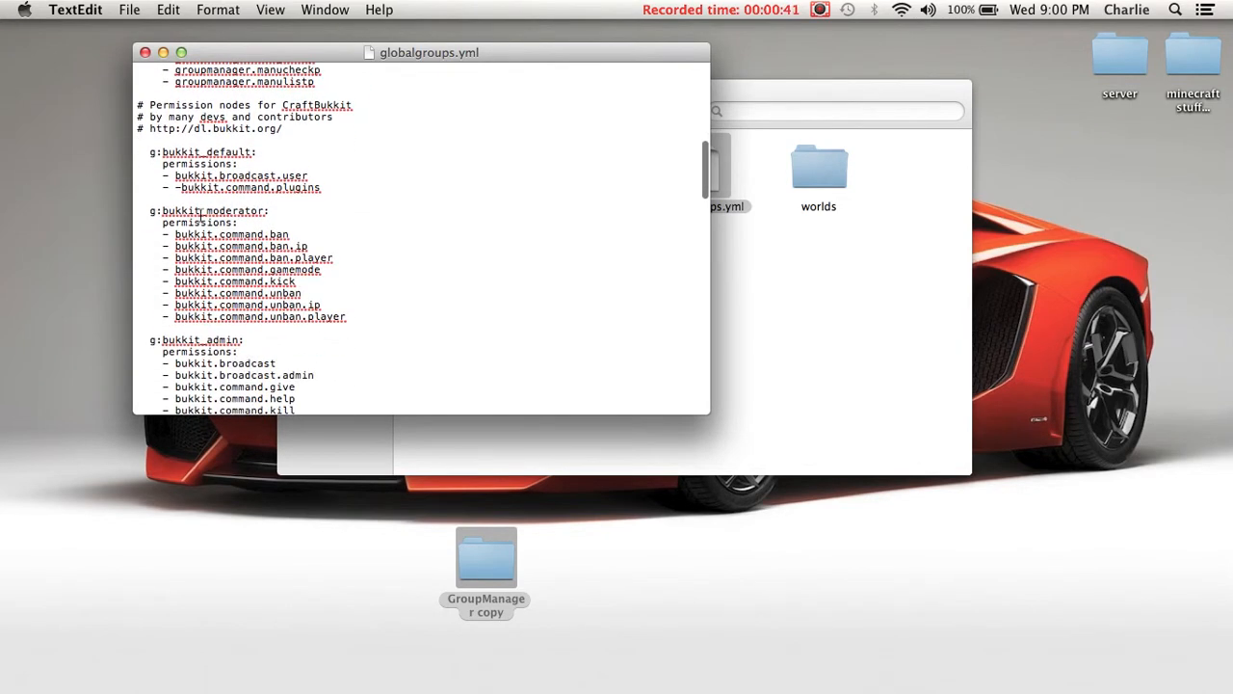
{"action": "scroll", "coordinate": [196, 207], "scroll_direction": "down", "scroll_amount": 15}
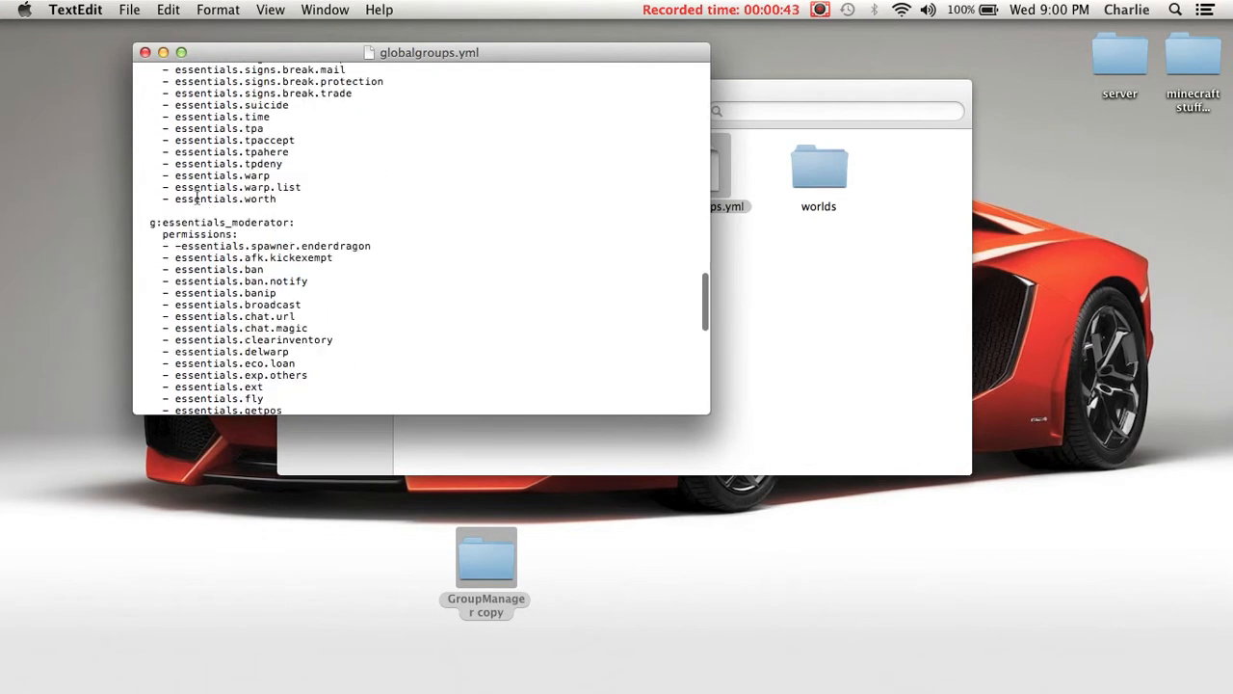
{"action": "scroll", "coordinate": [196, 199], "scroll_direction": "down", "scroll_amount": 10}
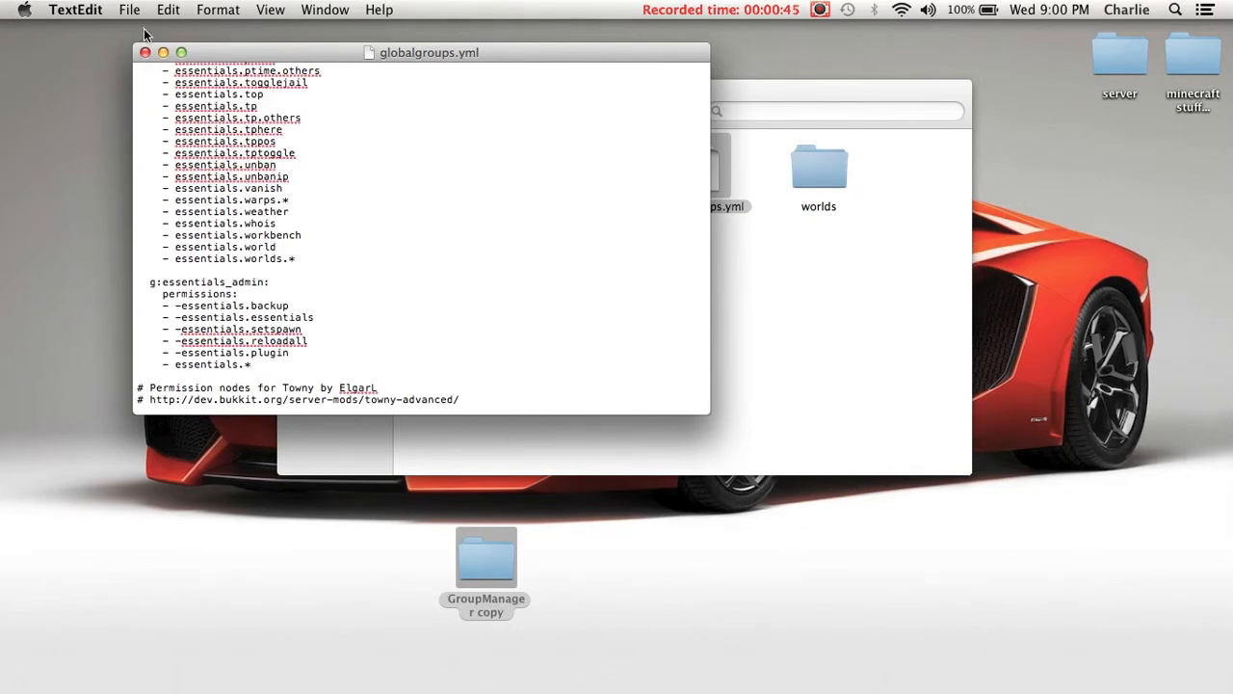
{"action": "left_click", "coordinate": [146, 52]}
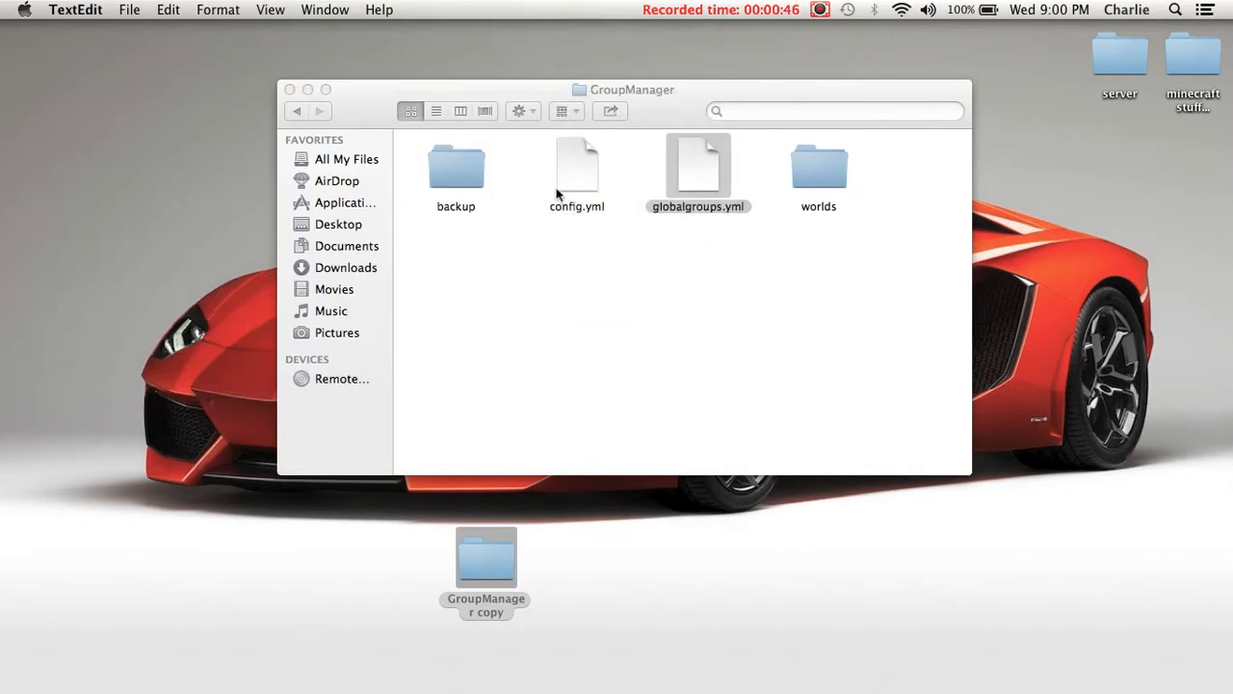
- Open groups.yml in GroupManager's worlds/world folder and examine which global groups the Default group inherits
{"action": "double_click", "coordinate": [814, 171]}
{"action": "double_click", "coordinate": [452, 178]}
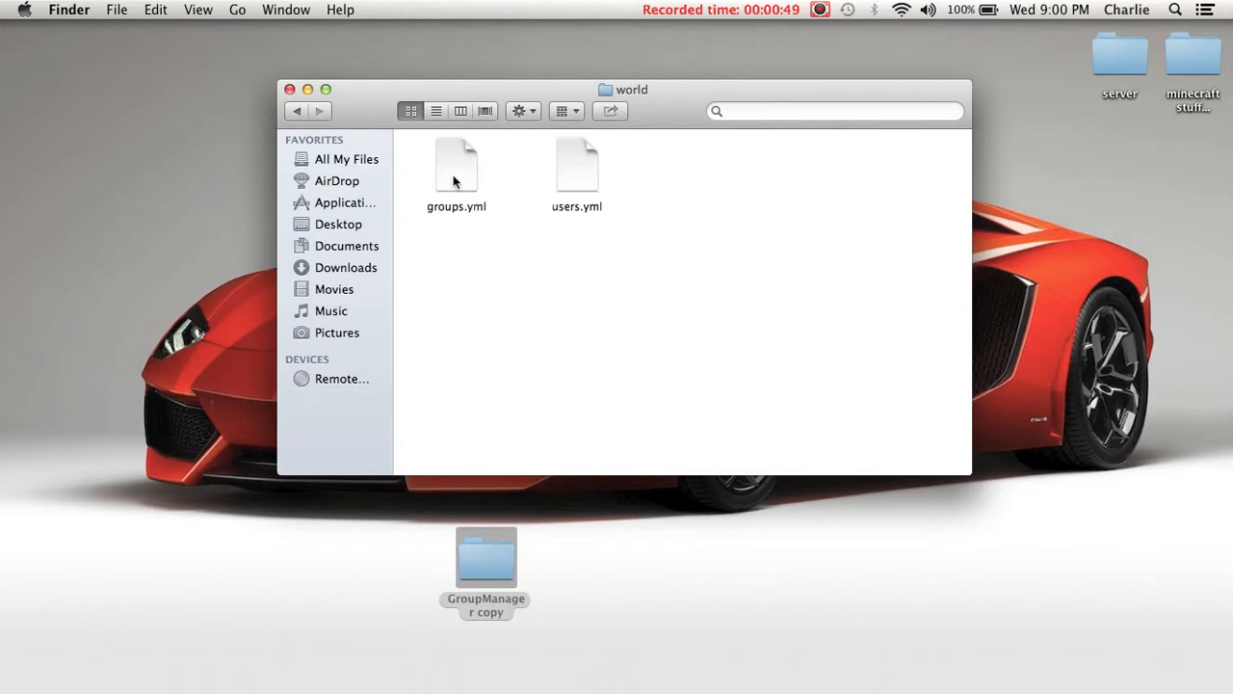
{"action": "double_click", "coordinate": [453, 172]}
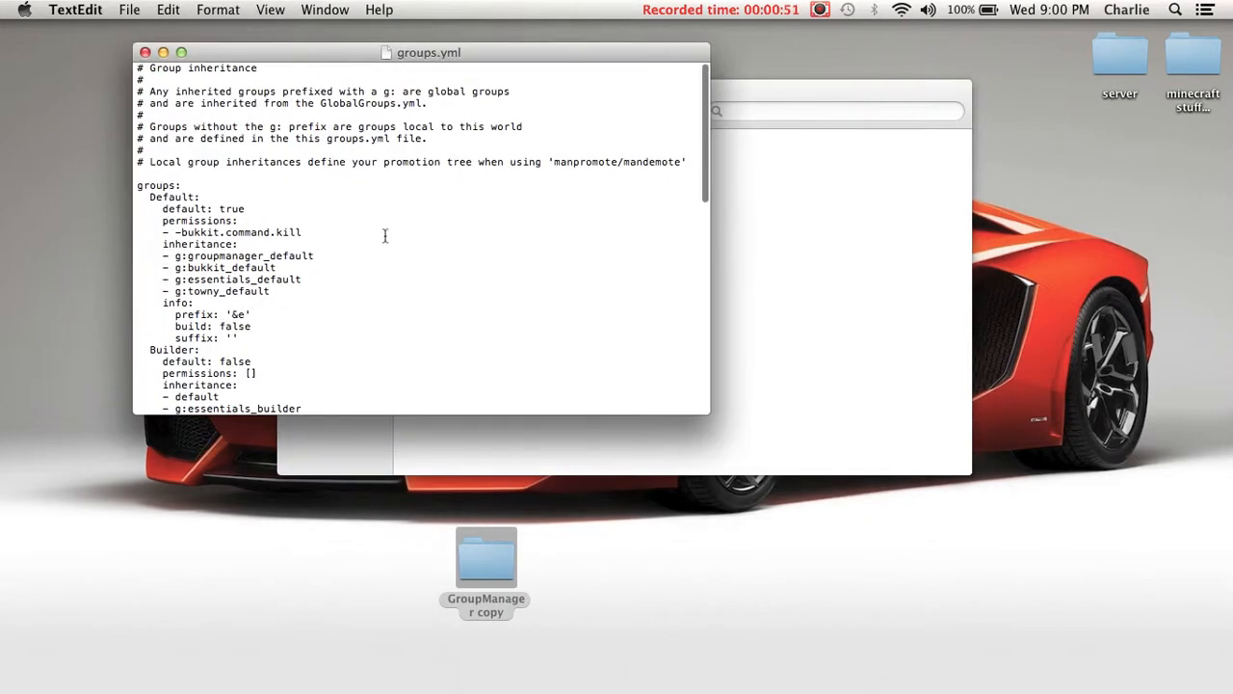
{"action": "scroll", "coordinate": [384, 235], "scroll_direction": "down", "scroll_amount": 3}
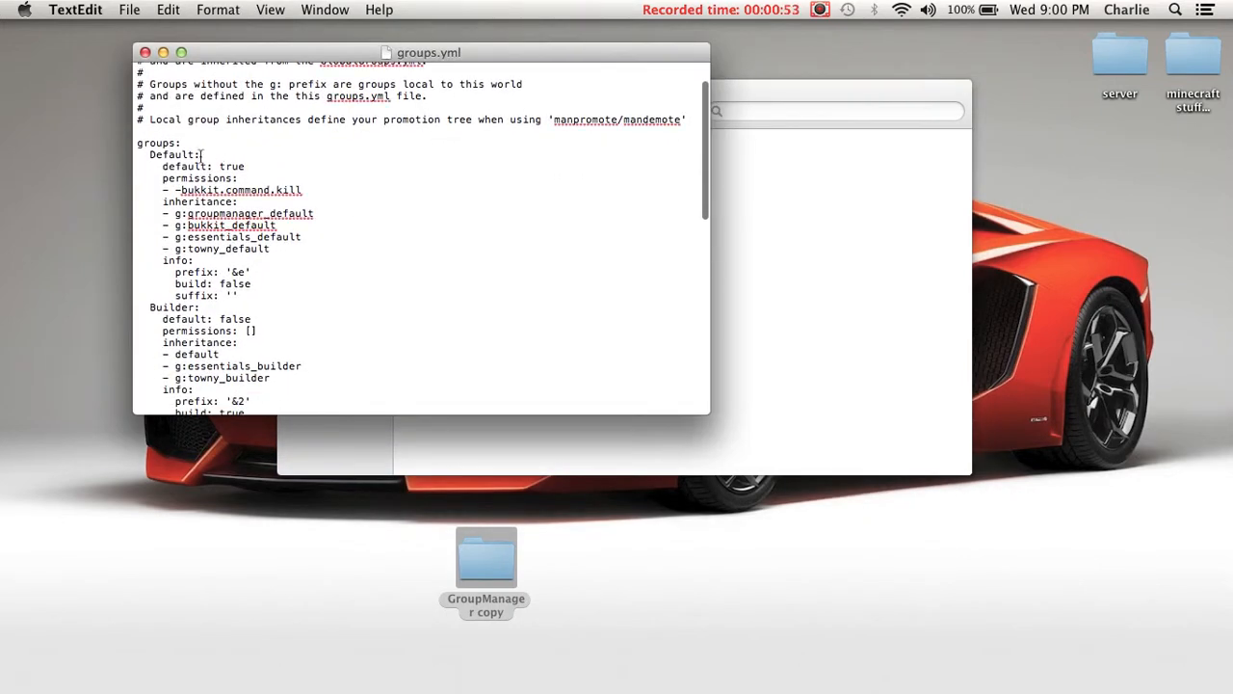
{"action": "left_click_drag", "start_coordinate": [166, 214], "coordinate": [321, 252]}
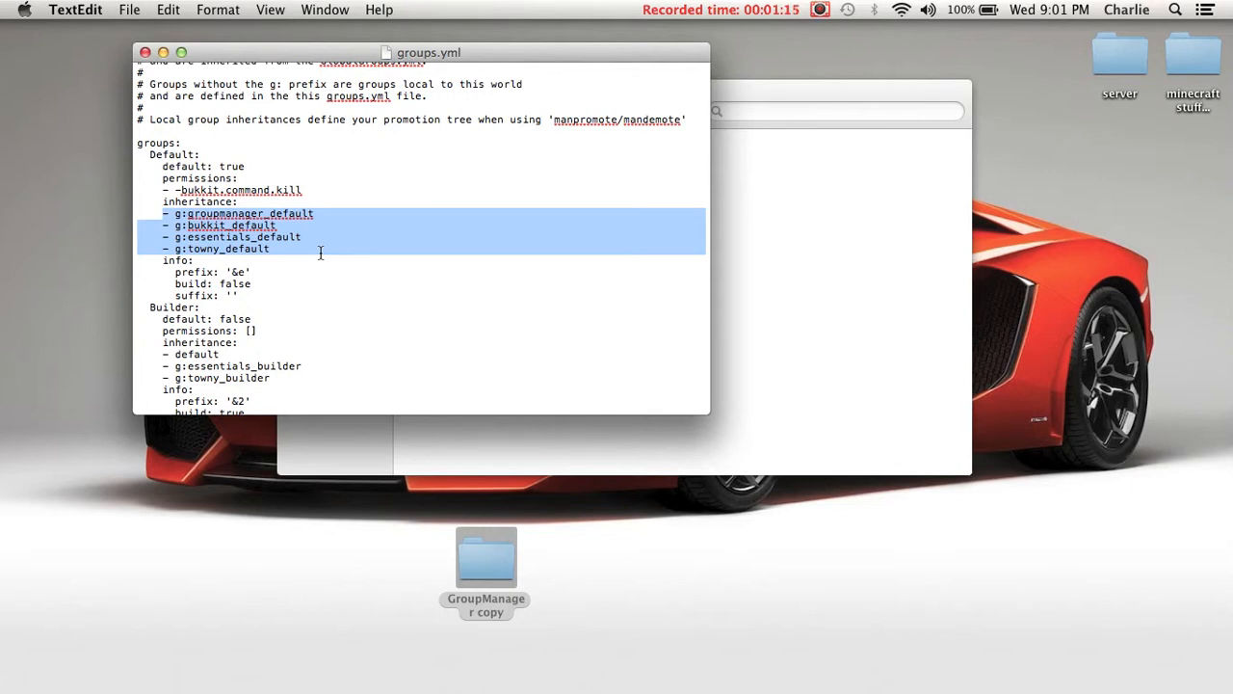
{"action": "scroll", "coordinate": [321, 252], "scroll_direction": "down", "scroll_amount": 5}
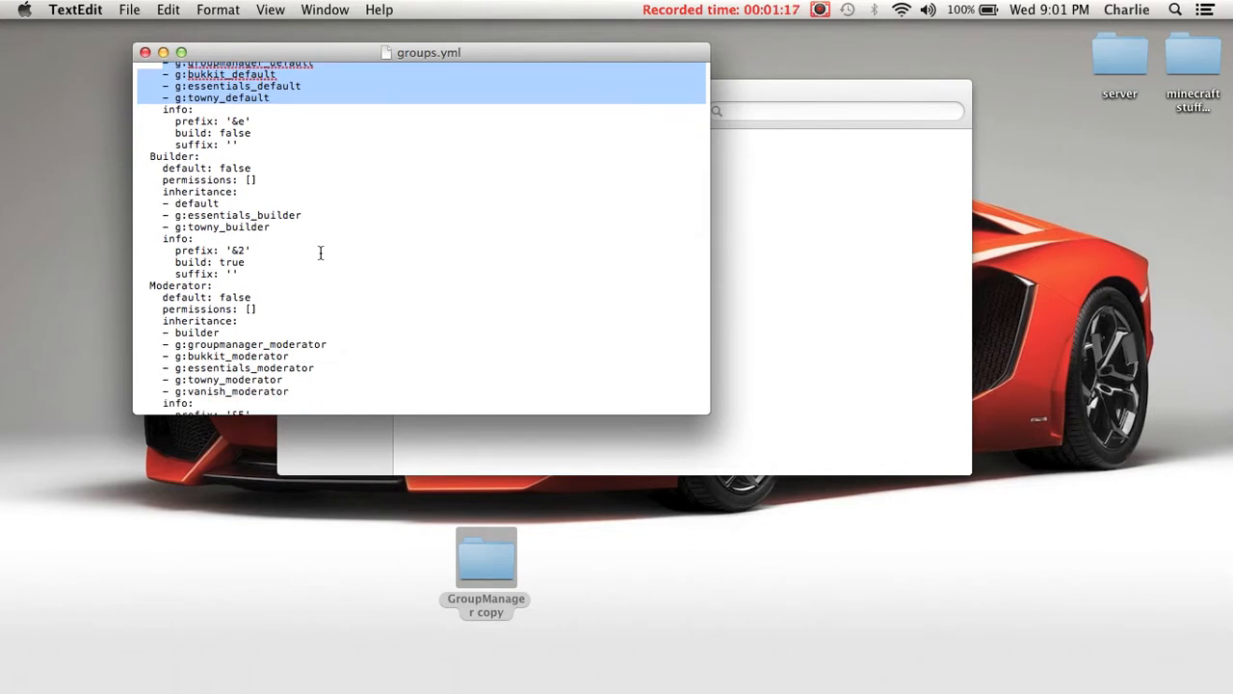
{"action": "scroll", "coordinate": [320, 255], "scroll_direction": "up", "scroll_amount": 5}
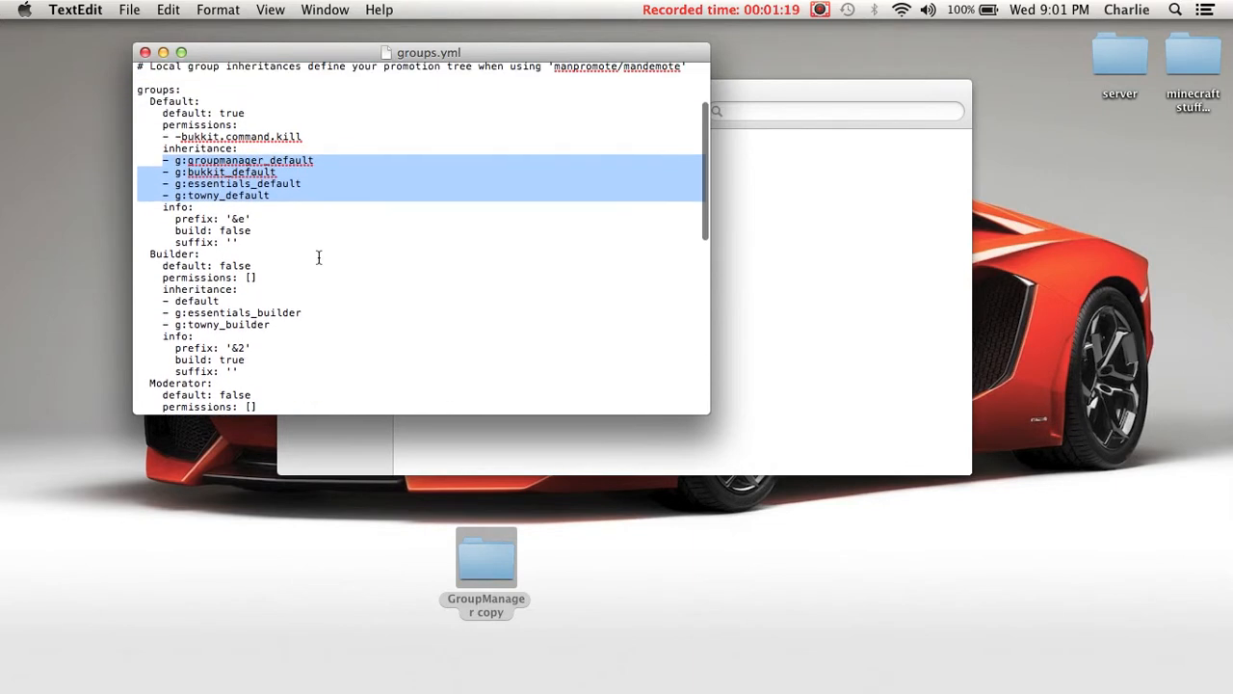
- Examine the Default group's name and its default setting in groups.yml, and close the file
{"action": "left_click_drag", "start_coordinate": [274, 113], "coordinate": [160, 113]}
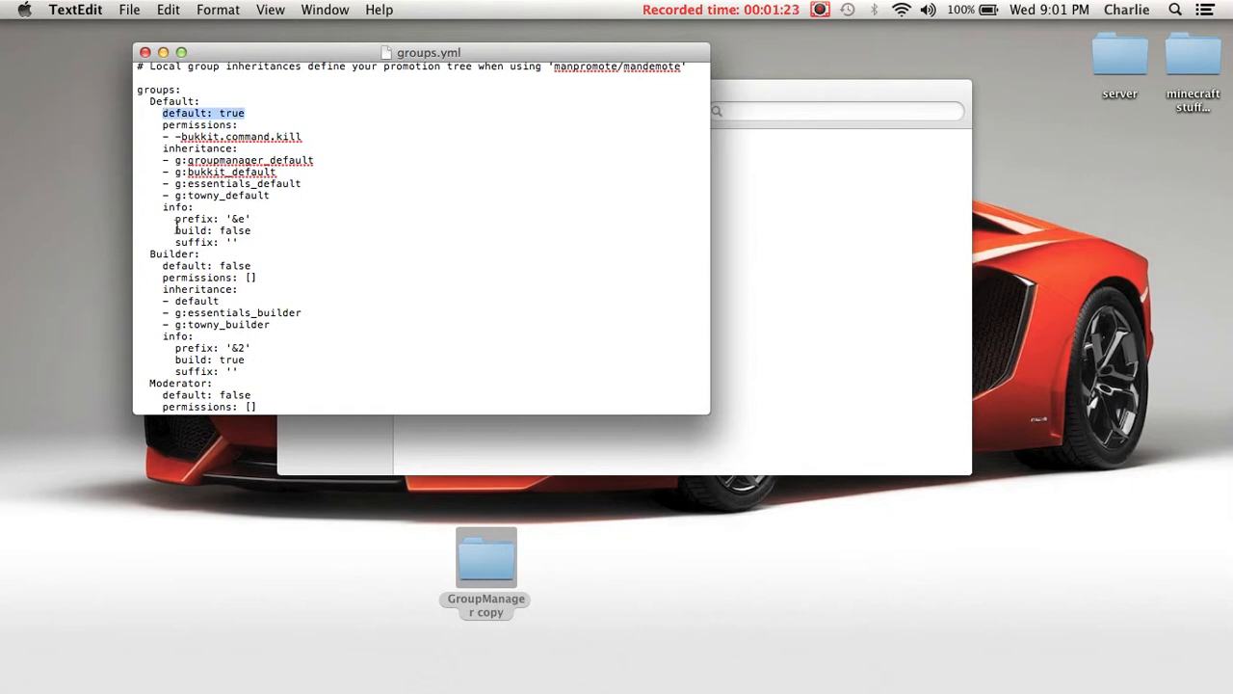
{"action": "scroll", "coordinate": [176, 220], "scroll_direction": "down", "scroll_amount": 3}
{"action": "scroll", "coordinate": [177, 225], "scroll_direction": "up", "scroll_amount": 4}
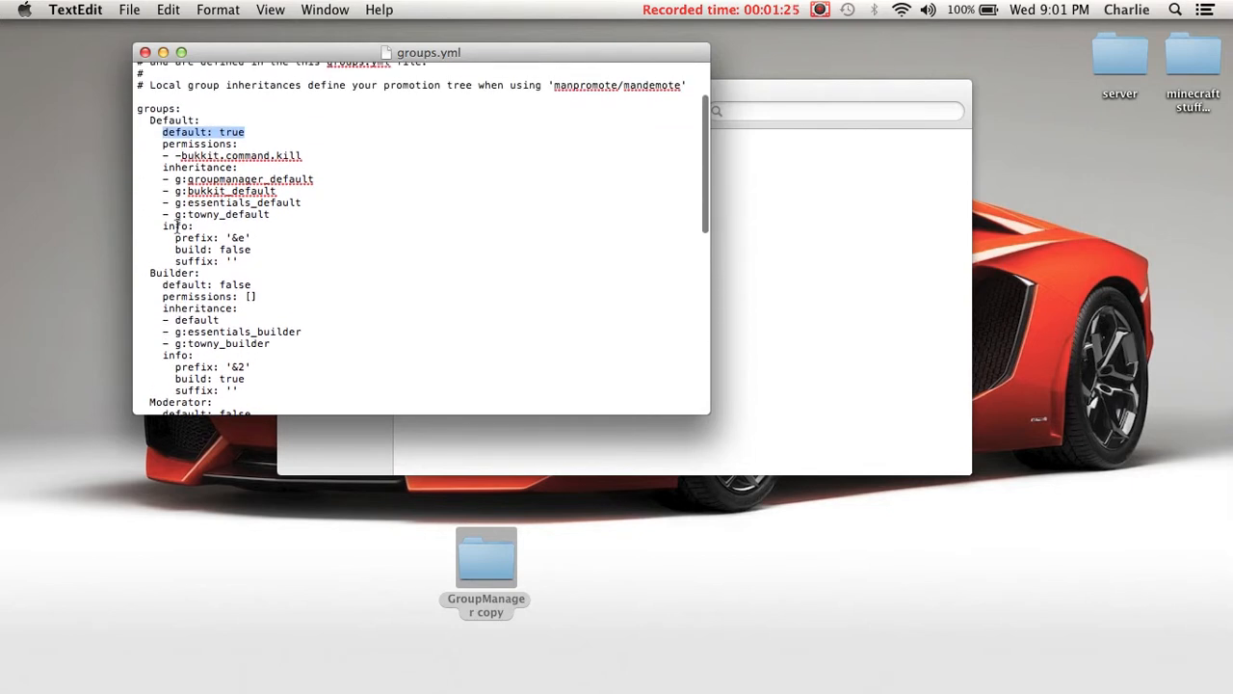
{"action": "left_click", "coordinate": [194, 117]}
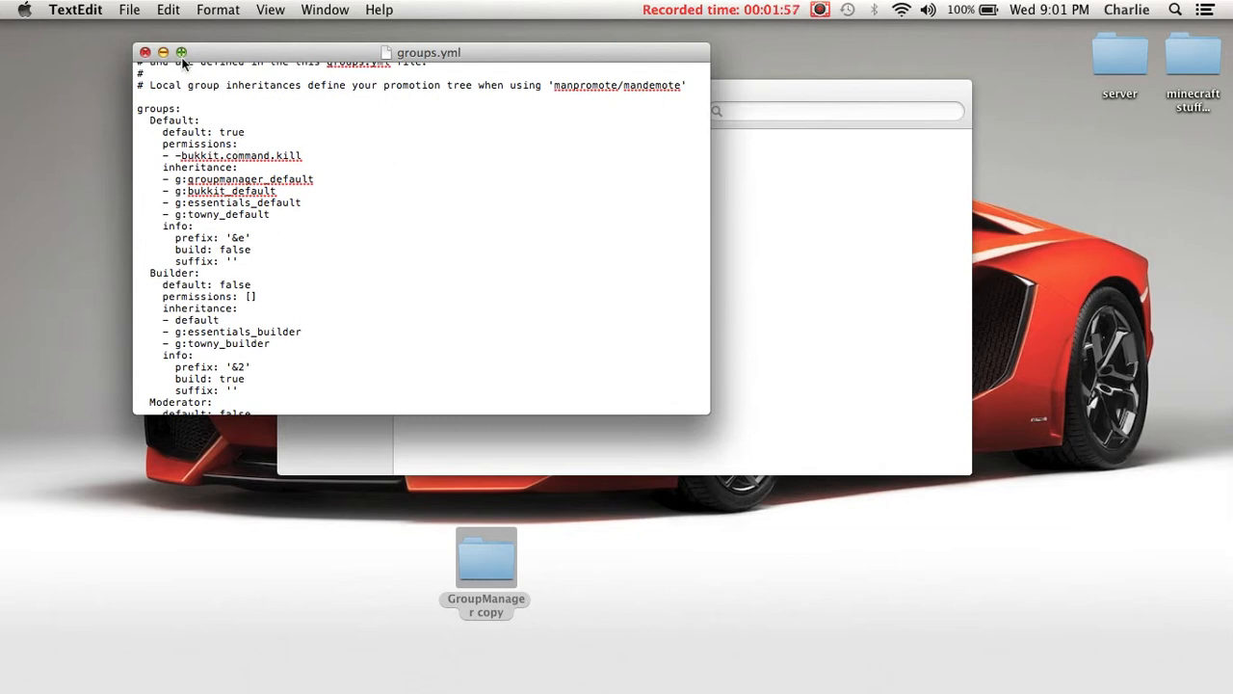
{"action": "left_click", "coordinate": [150, 54]}
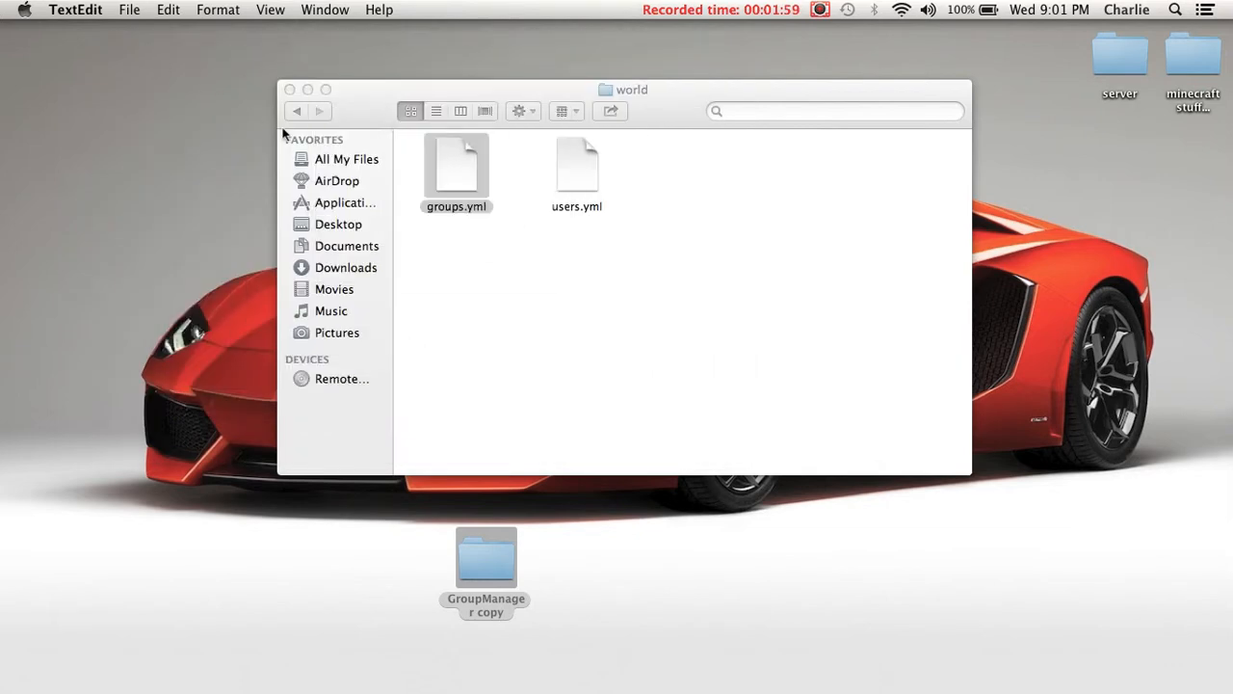
- Open config.yml in the GroupManager folder and examine its data save and backup retention settings
{"action": "left_click", "coordinate": [297, 111]}
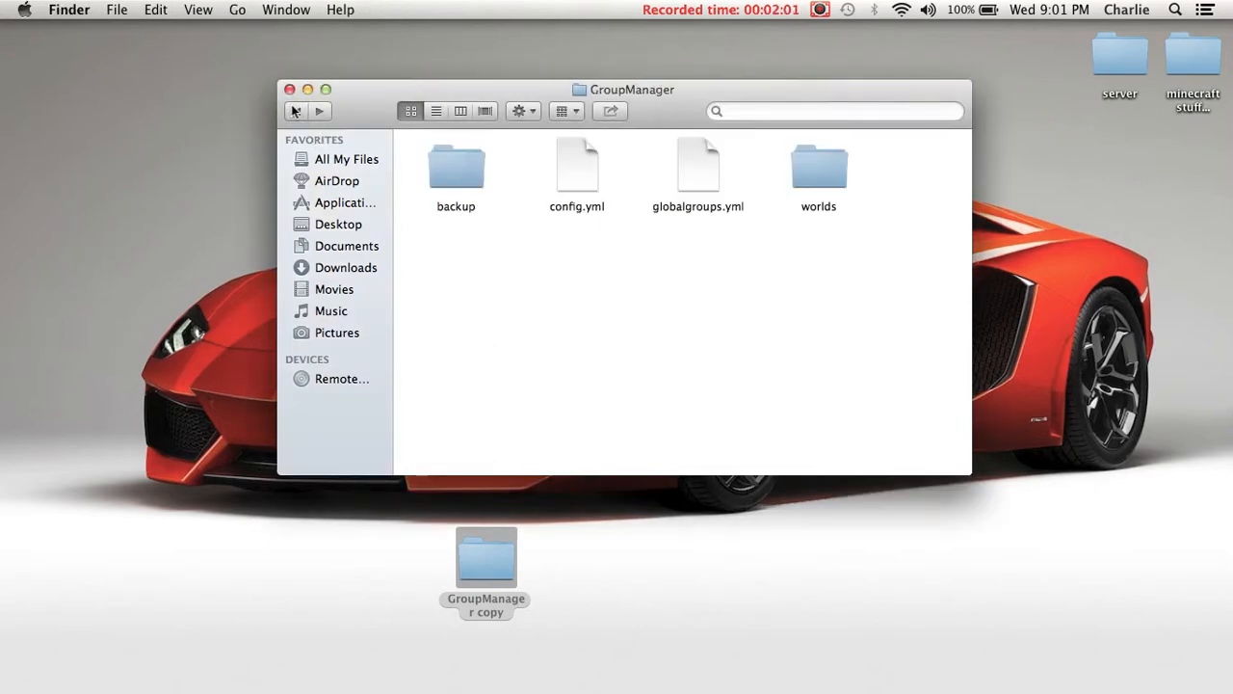
{"action": "double_click", "coordinate": [586, 173]}
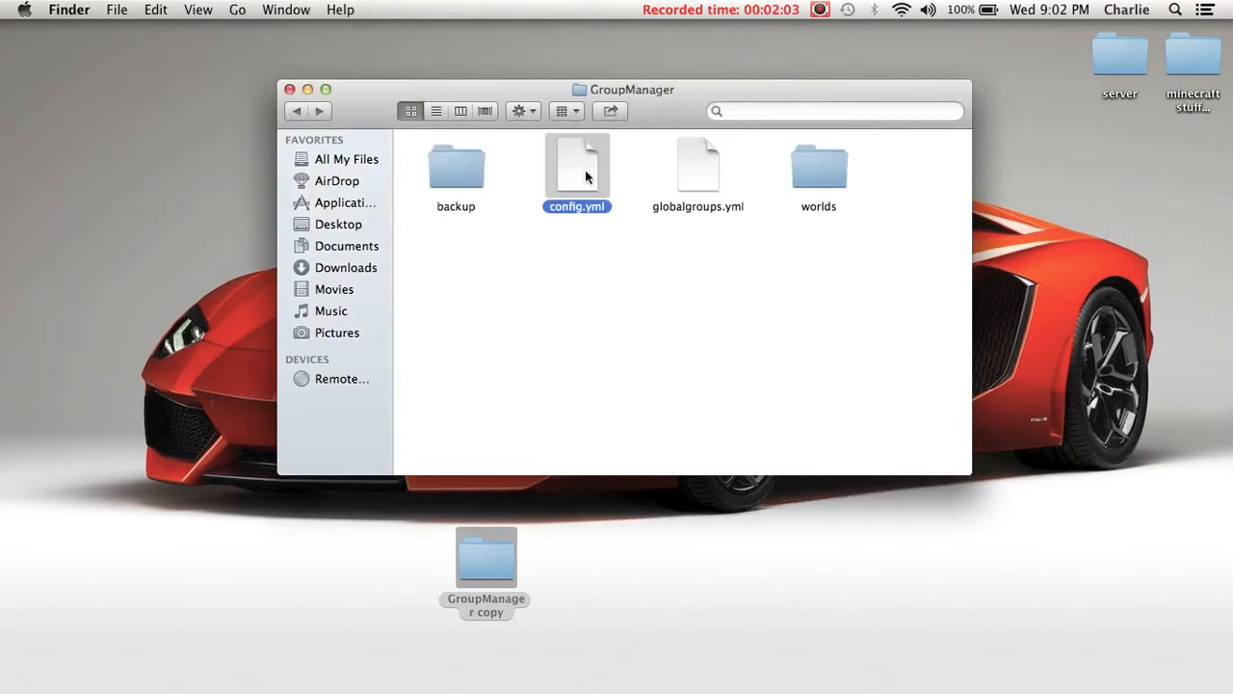
{"action": "scroll", "coordinate": [471, 174], "scroll_direction": "down", "scroll_amount": 1}
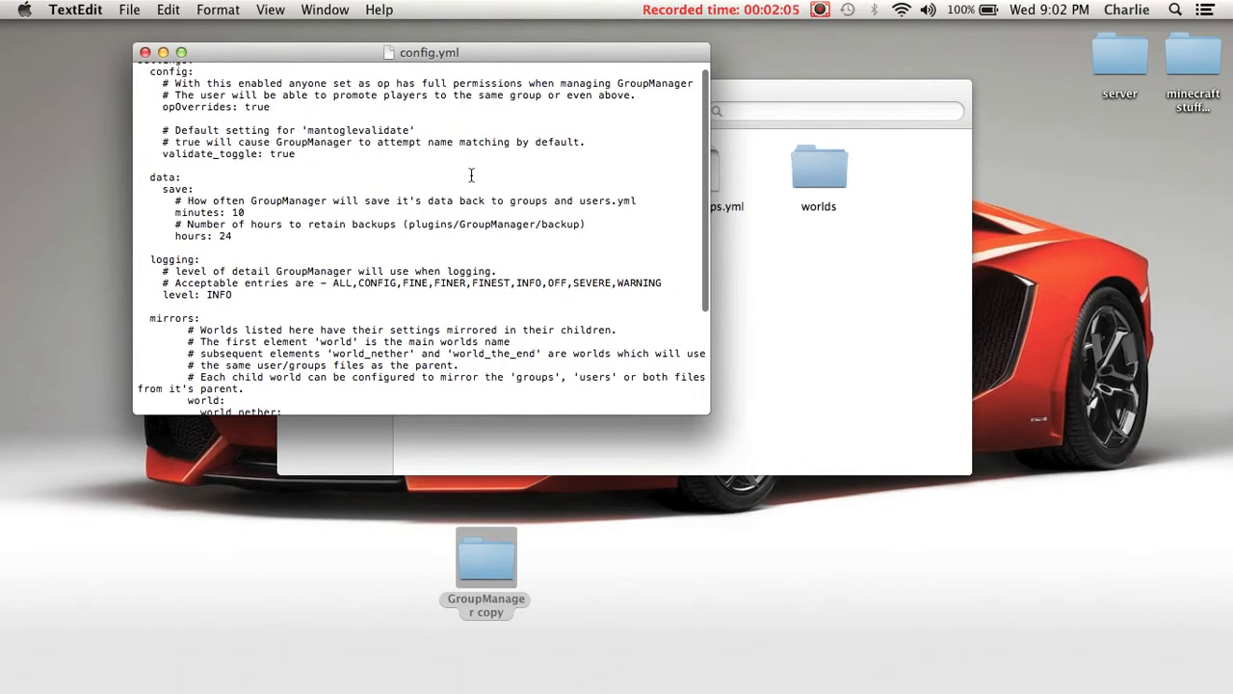
{"action": "left_click_drag", "start_coordinate": [162, 189], "coordinate": [342, 235]}
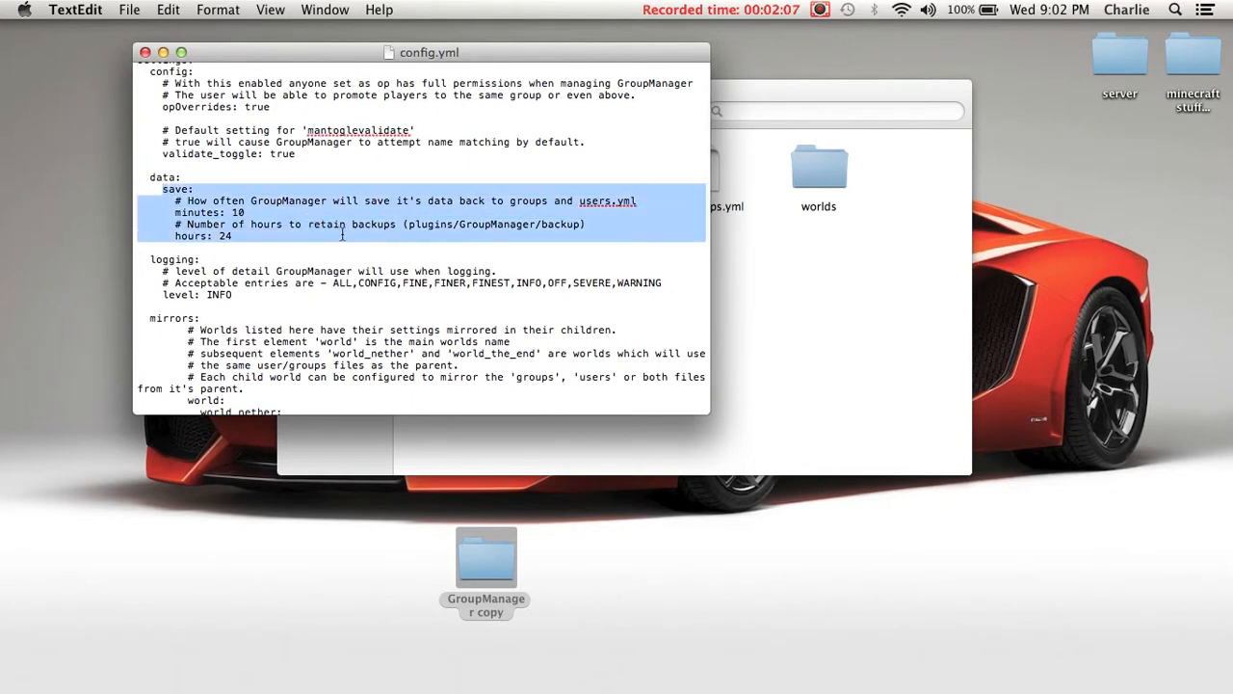
{"action": "left_click", "coordinate": [342, 235]}
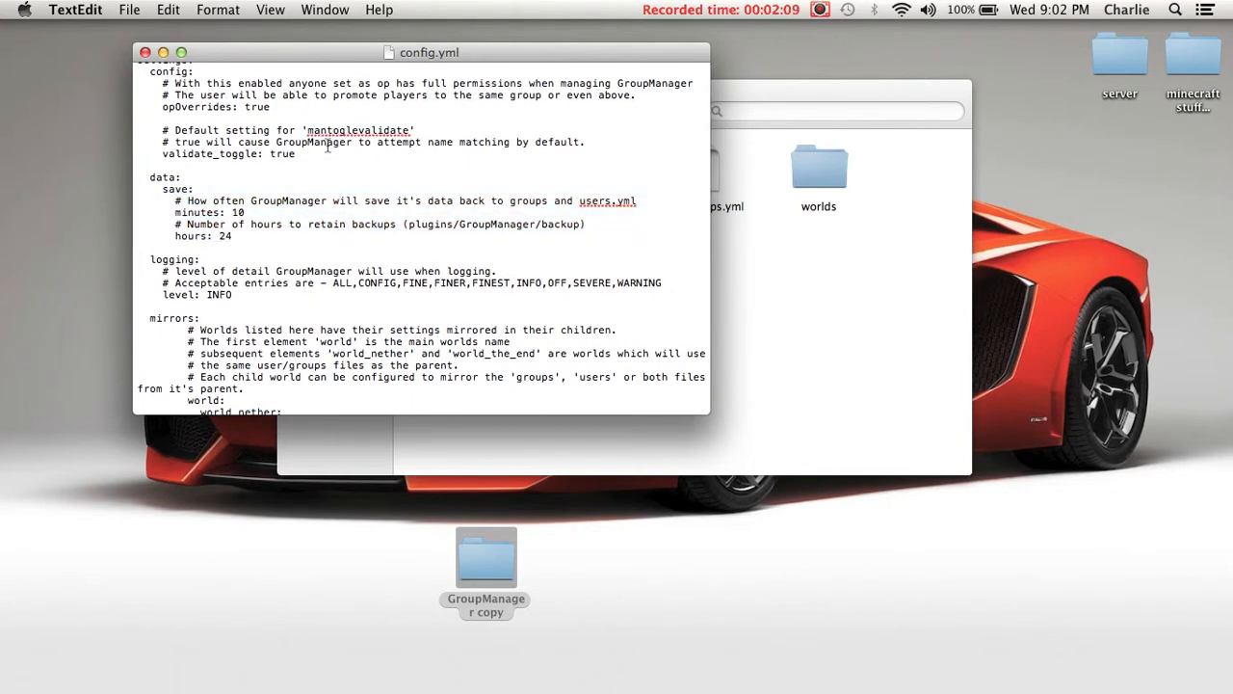
{"action": "scroll", "coordinate": [327, 146], "scroll_direction": "up", "scroll_amount": 1}
- Examine the mirrors section of config.yml, including how child worlds share users and groups files, and close the file
{"action": "scroll", "coordinate": [329, 149], "scroll_direction": "down", "scroll_amount": 6}
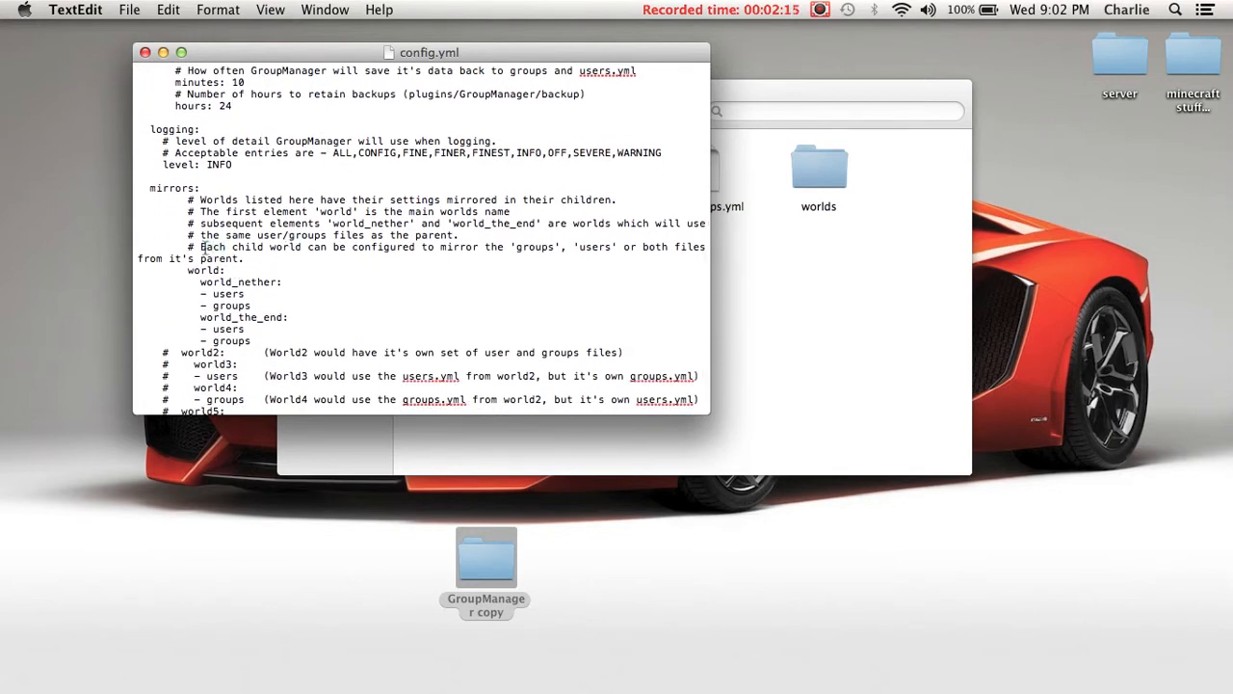
{"action": "mouse_move", "coordinate": [205, 248]}
{"action": "left_mouse_down"}
{"action": "mouse_move", "coordinate": [255, 262]}
{"action": "mouse_move", "coordinate": [209, 255]}
{"action": "left_mouse_up"}
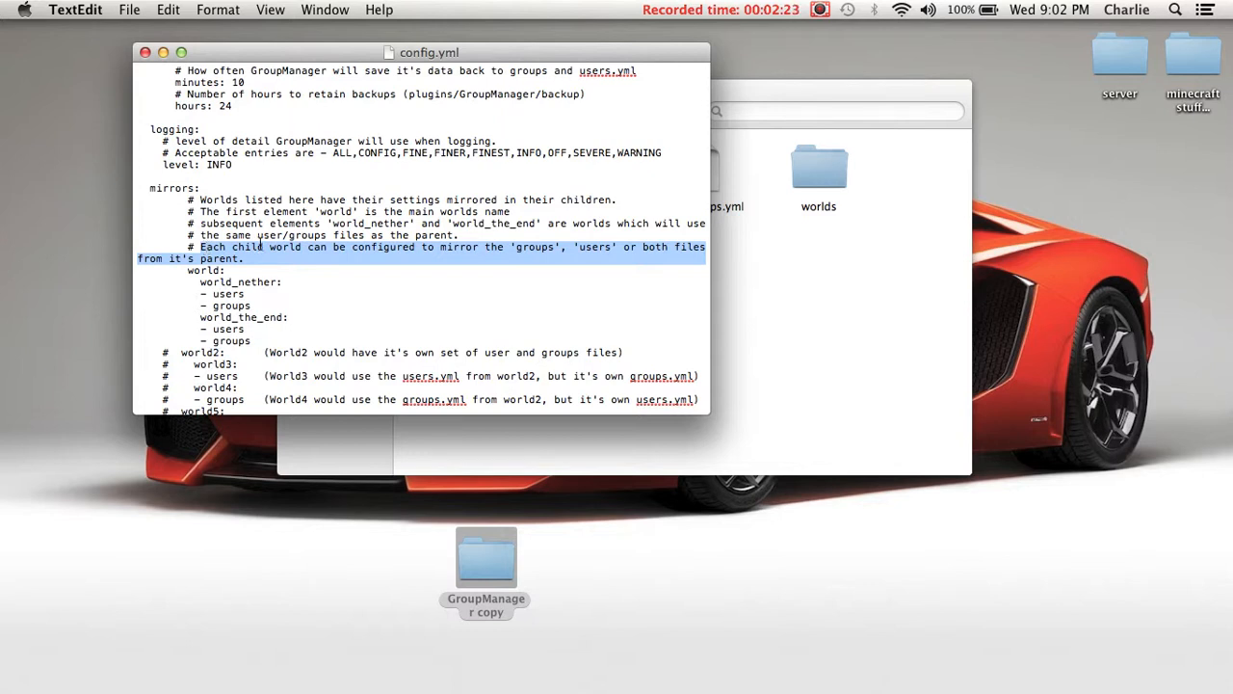
{"action": "left_click", "coordinate": [195, 281]}
{"action": "left_click_drag", "start_coordinate": [184, 270], "coordinate": [225, 273]}
{"action": "left_click", "coordinate": [223, 273]}
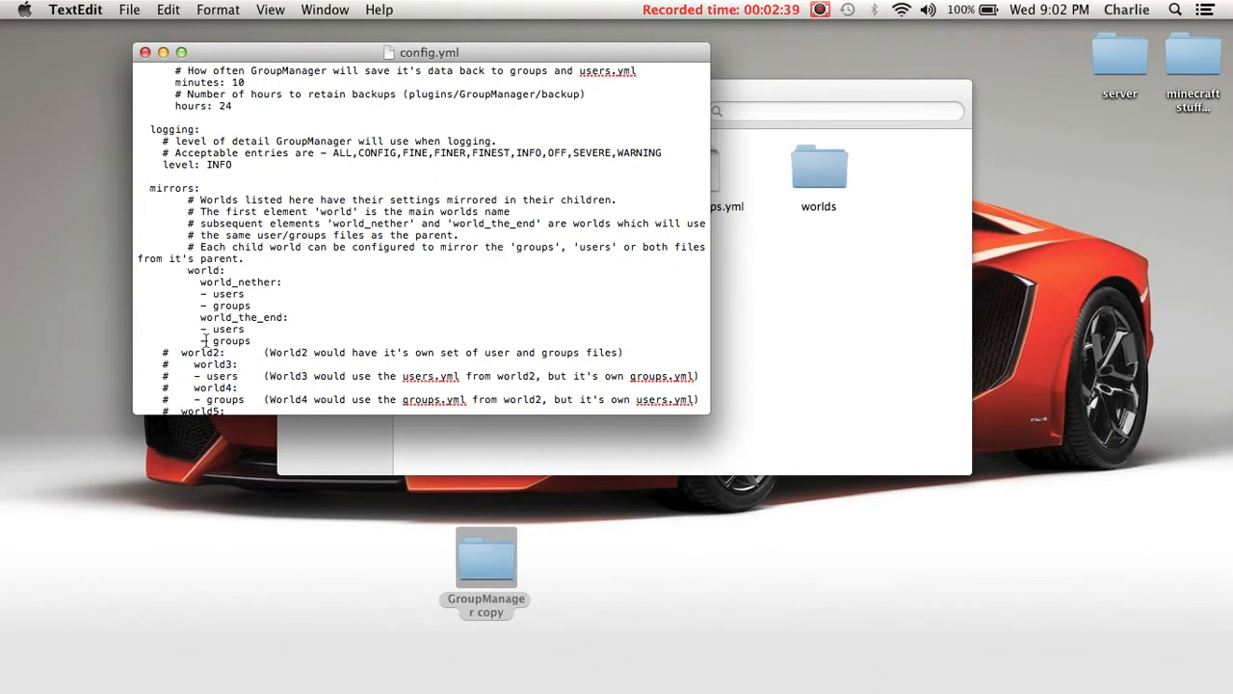
{"action": "left_click", "coordinate": [145, 52]}
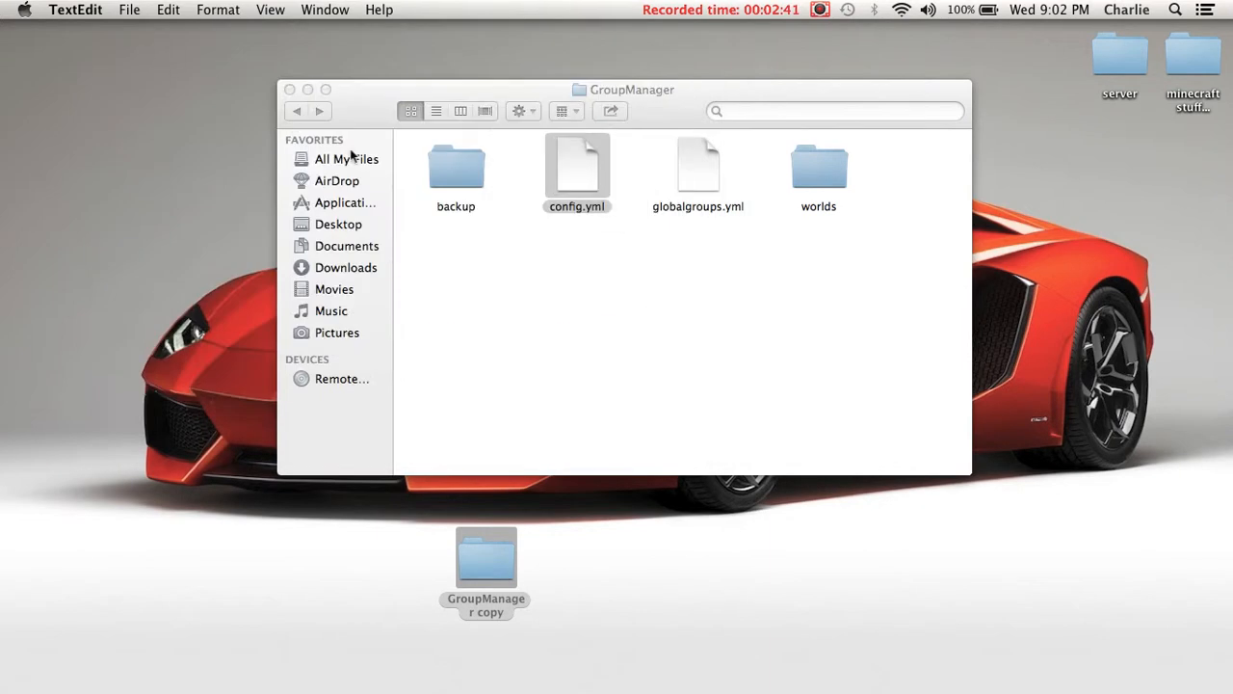
- Open globalgroups.yml and insert a copy of the g:groupmanager_moderator group directly below the original
{"action": "double_click", "coordinate": [698, 150]}
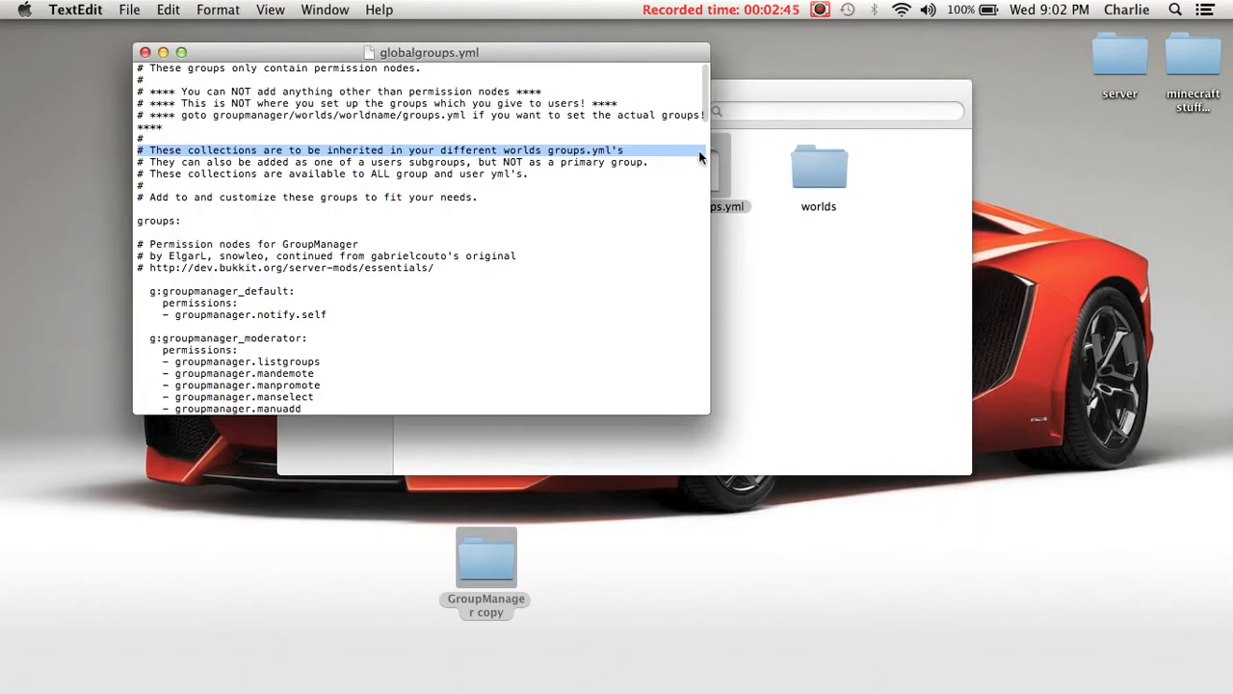
{"action": "left_click", "coordinate": [566, 206]}
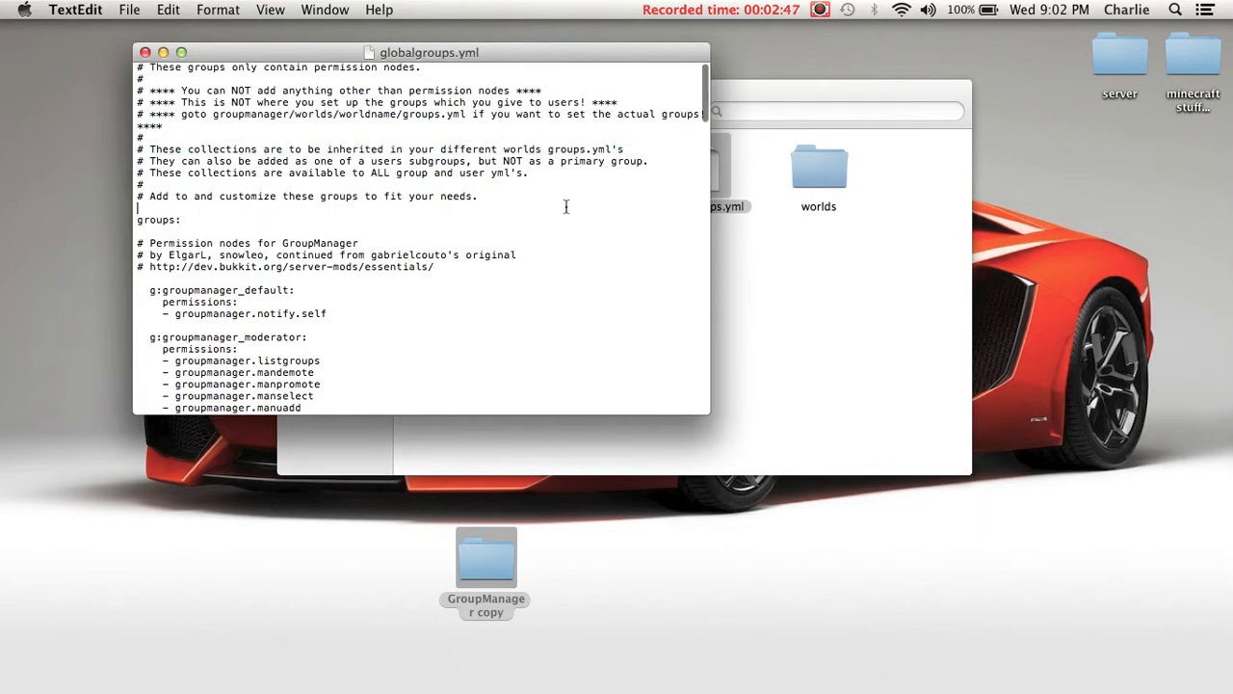
{"action": "scroll", "coordinate": [566, 206], "scroll_direction": "down", "scroll_amount": 5}
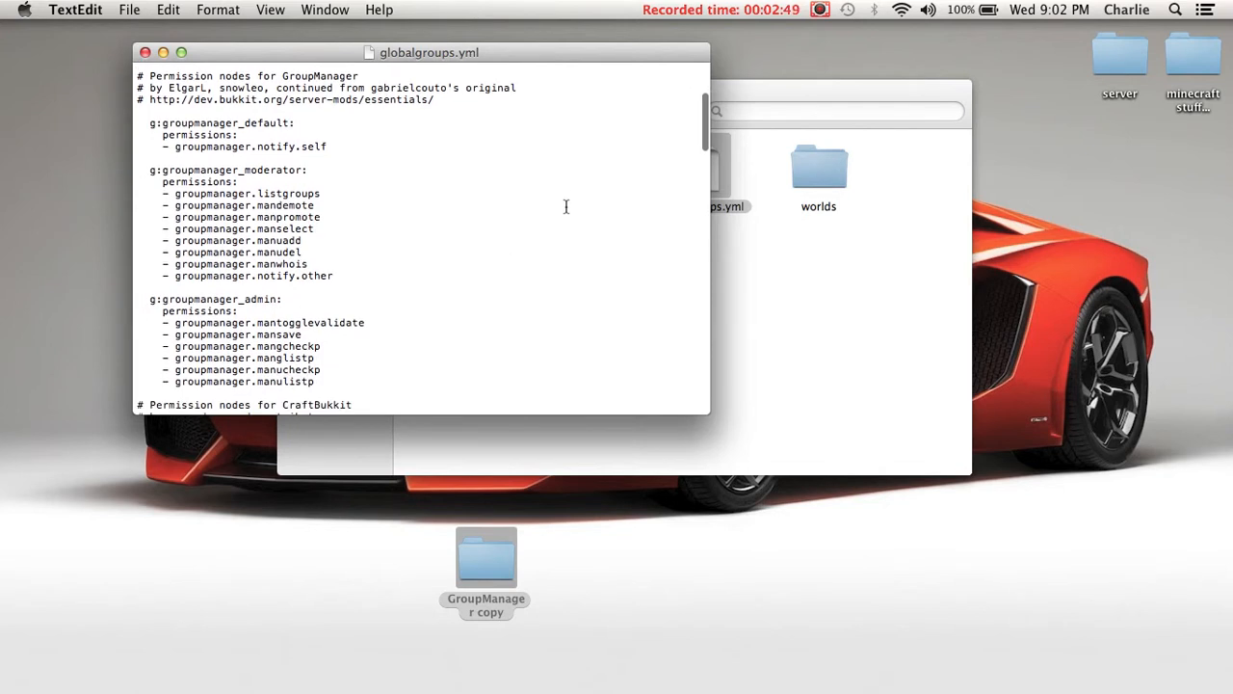
{"action": "left_click_drag", "start_coordinate": [140, 170], "coordinate": [375, 278]}
{"action": "key", "text": "super+c"}
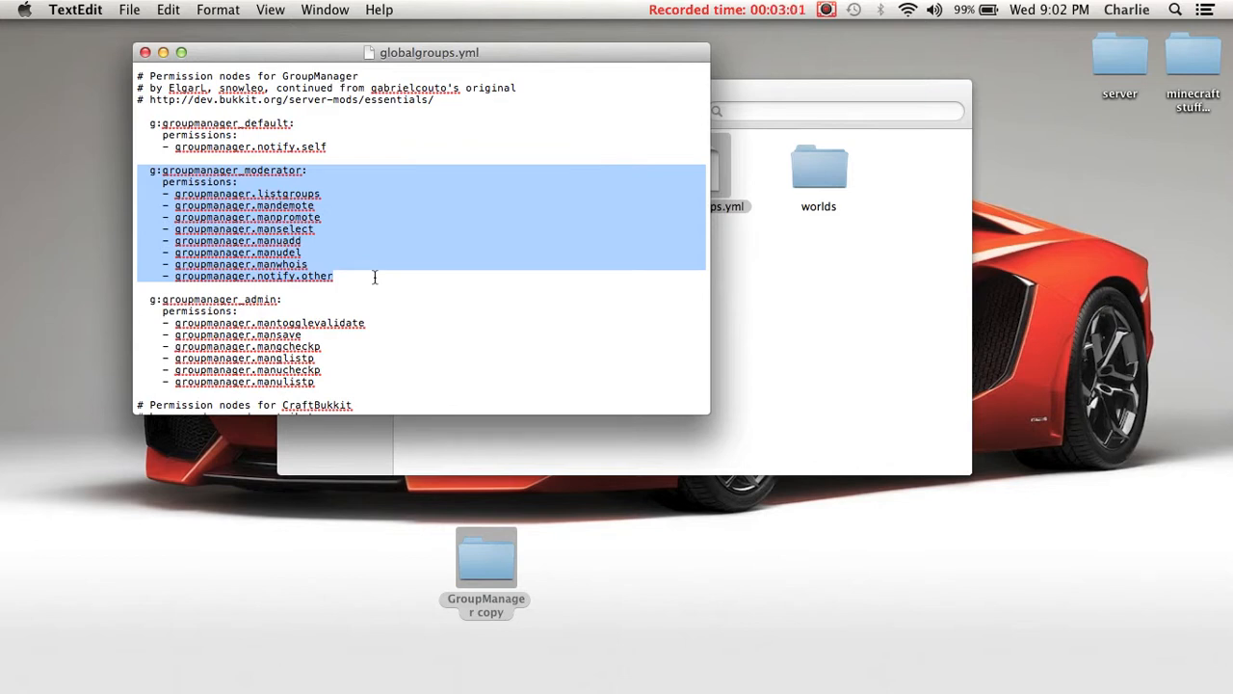
{"action": "left_click", "coordinate": [375, 277]}
{"action": "key", "text": "Return"}
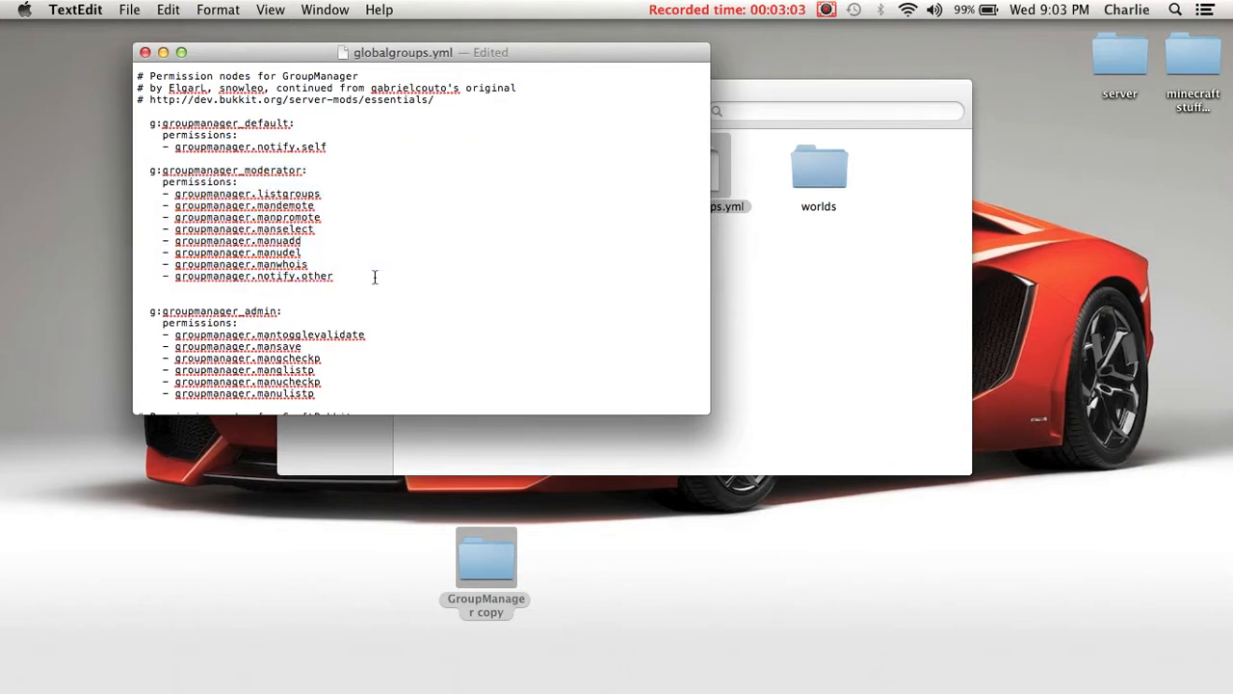
{"action": "key", "text": "Return"}
{"action": "key", "text": "super+v"}
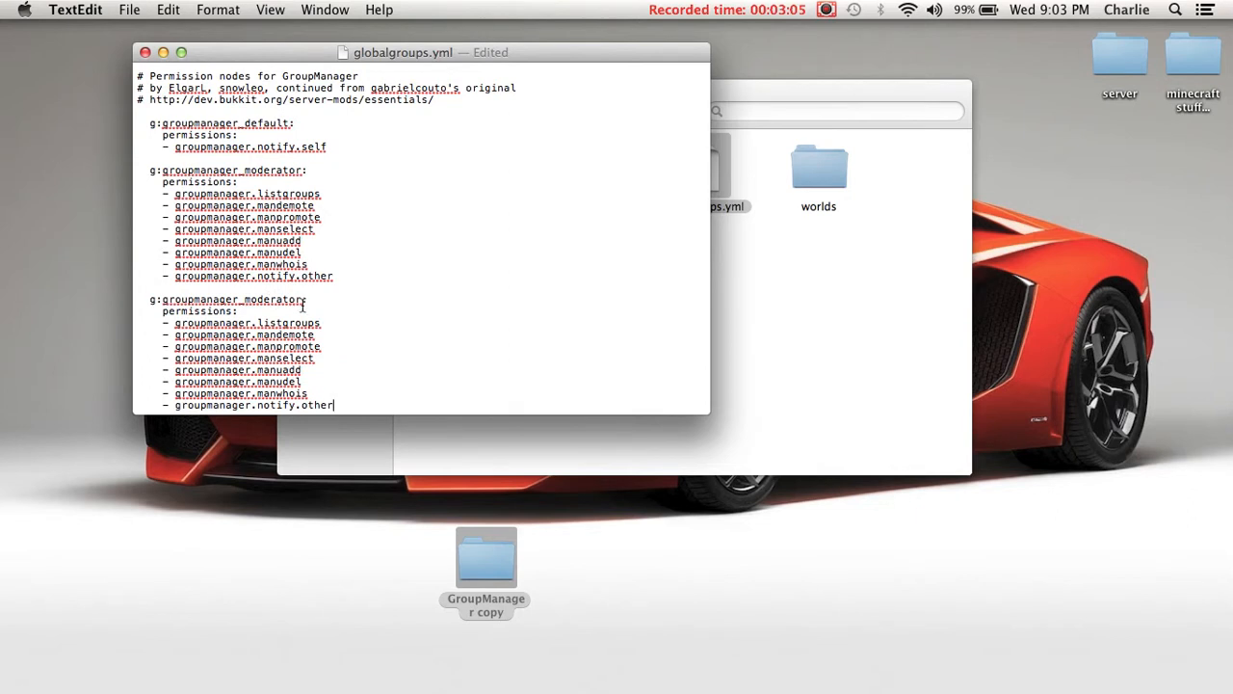
- Rename the copied moderator group in globalgroups.yml to g:groupmanager_donator
{"action": "key", "text": "BackSpace"}
{"action": "key", "text": "BackSpace"}
{"action": "key", "text": "BackSpace"}
{"action": "key", "text": "BackSpace"}
{"action": "key", "text": "BackSpace"}
{"action": "key", "text": "BackSpace"}
{"action": "key", "text": "BackSpace"}
{"action": "key", "text": "BackSpace"}
{"action": "key", "text": "BackSpace"}
{"action": "type", "text": "donator:"}
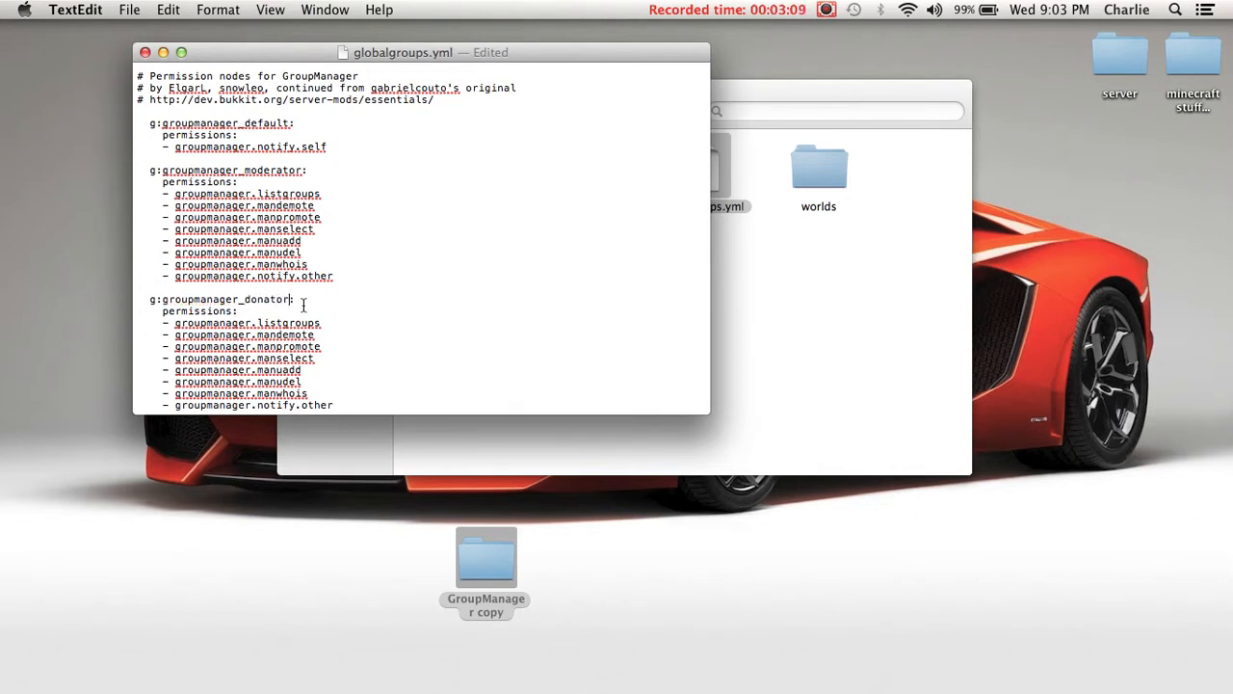
- Delete the mandemote, manpromote, manselect, manuadd and manudel permissions from the g:groupmanager_donator group
{"action": "scroll", "coordinate": [359, 315], "scroll_direction": "down", "scroll_amount": 5}
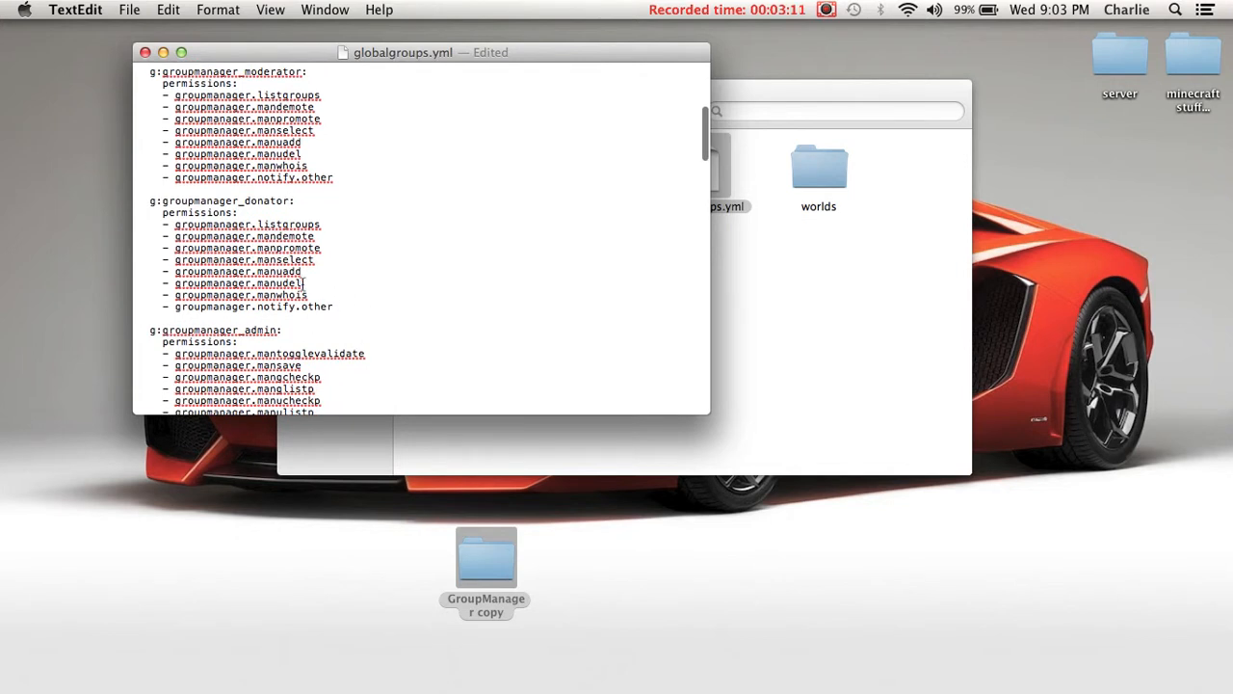
{"action": "left_click_drag", "start_coordinate": [322, 249], "coordinate": [149, 241]}
{"action": "key", "text": "BackSpace"}
{"action": "key", "text": "BackSpace"}
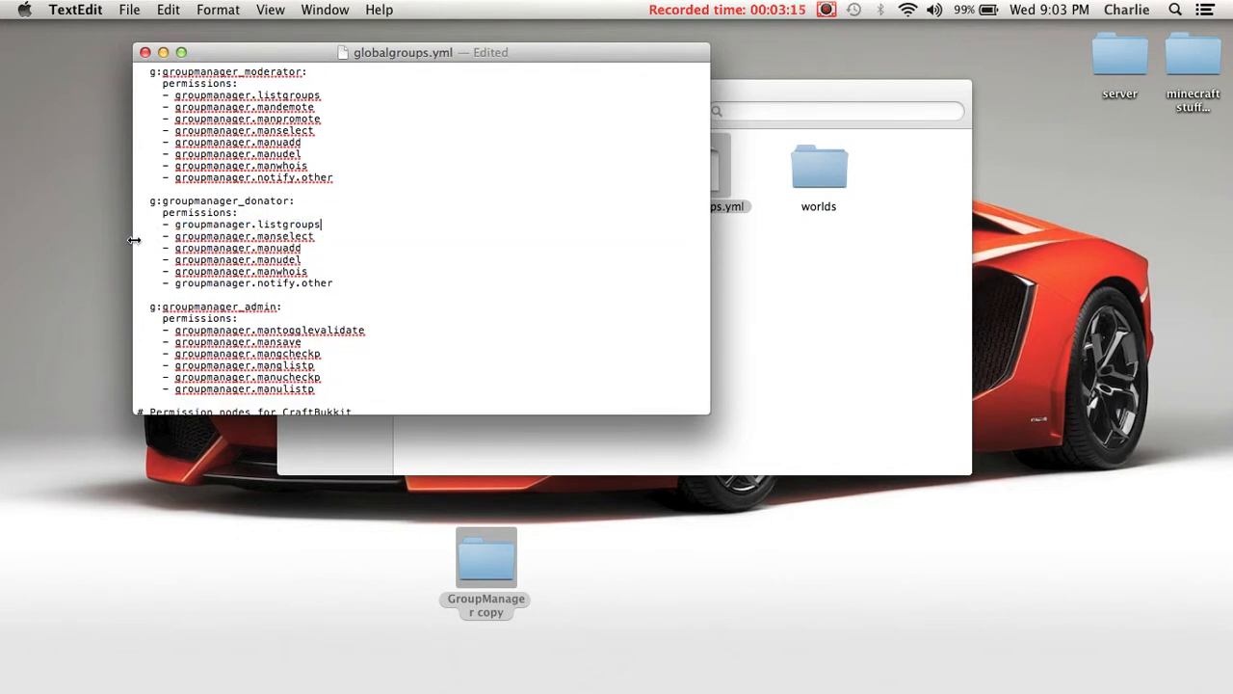
{"action": "key", "text": "Down"}
{"action": "key", "text": "shift+Right"}
{"action": "key", "text": "shift+Down"}
{"action": "left_click", "coordinate": [310, 264]}
{"action": "left_click_drag", "start_coordinate": [310, 264], "coordinate": [100, 238]}
{"action": "key", "text": "BackSpace"}
{"action": "key", "text": "BackSpace"}
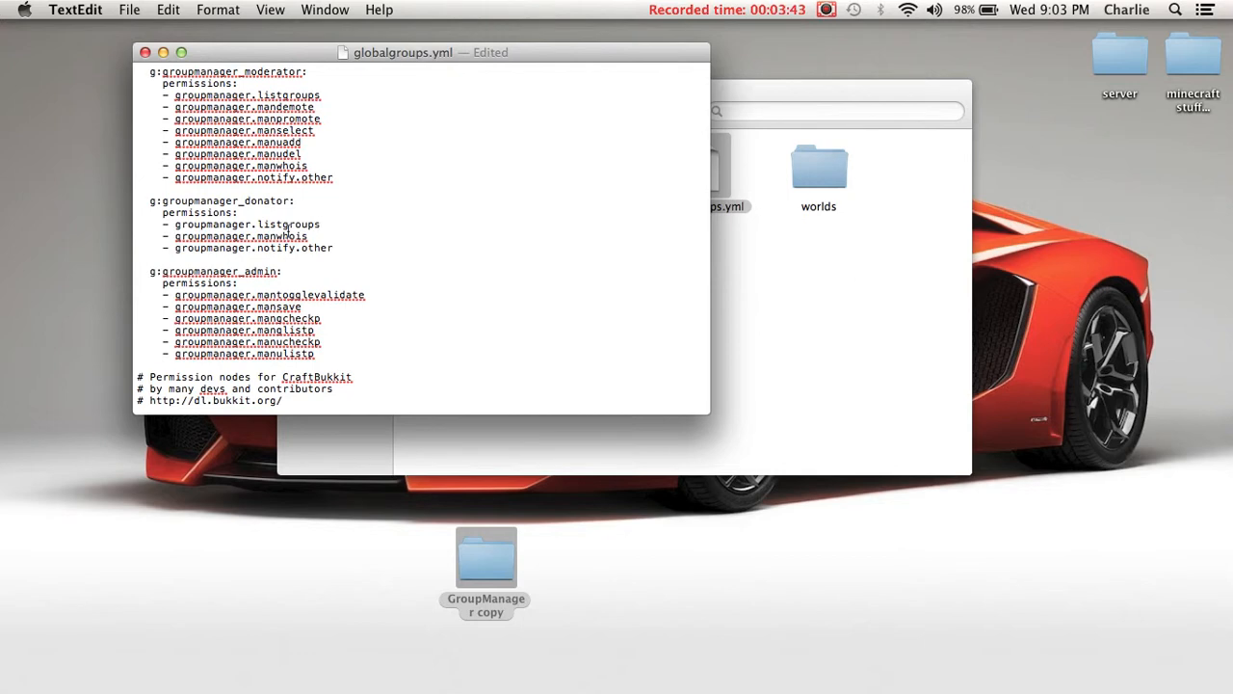
- Examine the permission nodes of the bukkit_moderator and bukkit_admin groups, and close globalgroups.yml
{"action": "scroll", "coordinate": [202, 163], "scroll_direction": "down", "scroll_amount": 10}
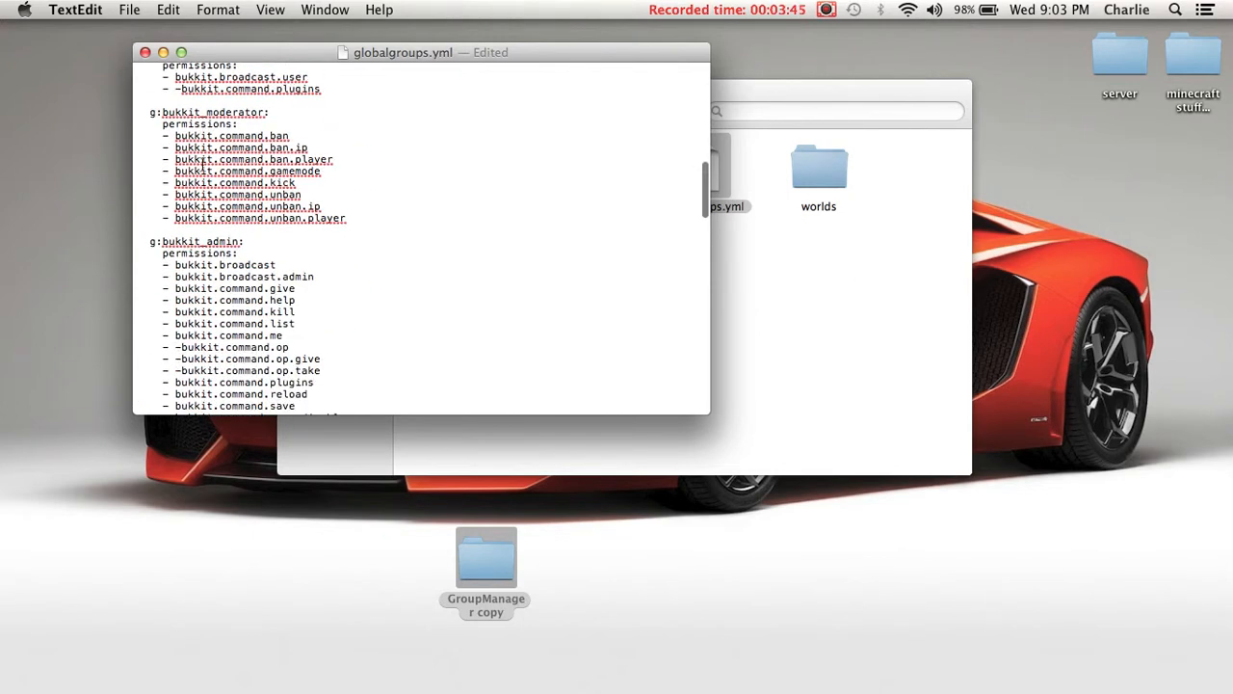
{"action": "left_click_drag", "start_coordinate": [150, 112], "coordinate": [378, 216]}
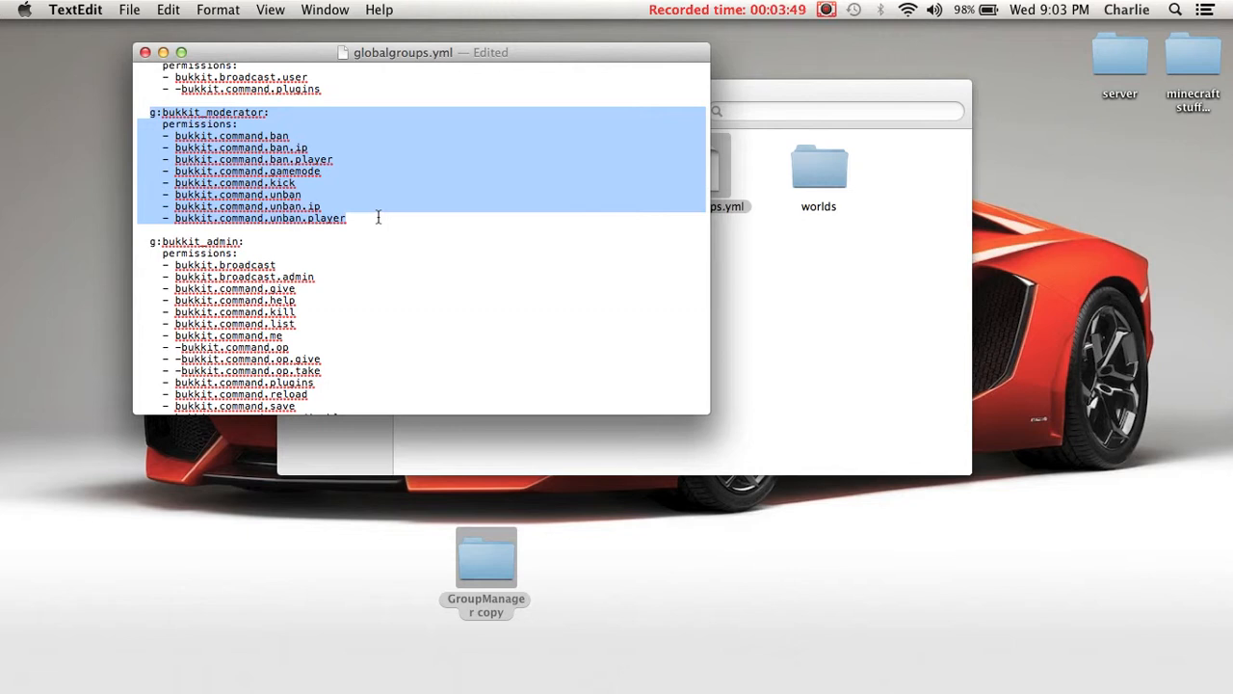
{"action": "left_click", "coordinate": [376, 212]}
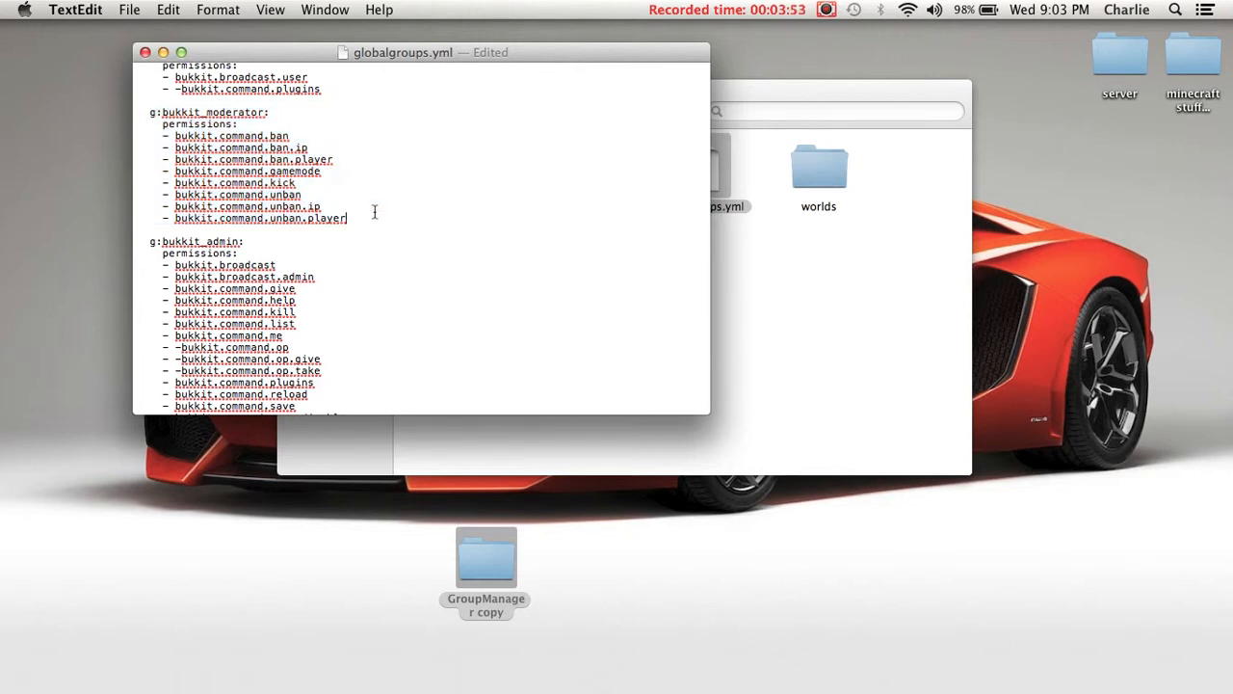
{"action": "scroll", "coordinate": [375, 211], "scroll_direction": "down", "scroll_amount": 5}
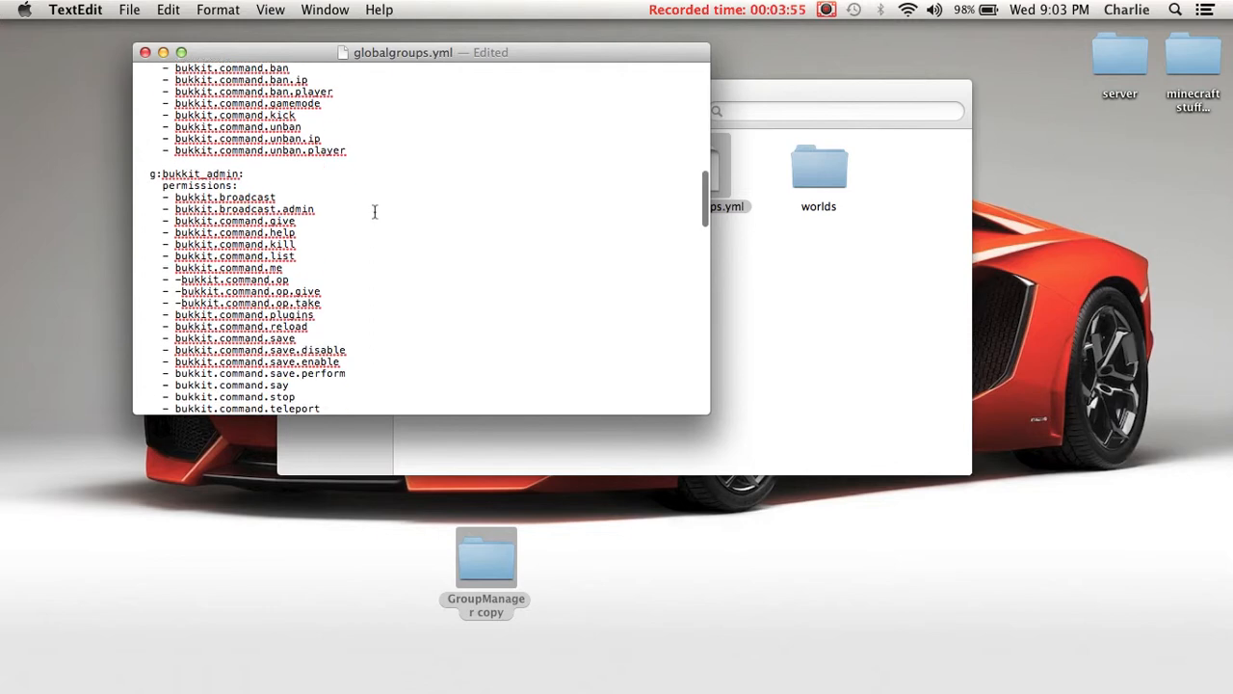
{"action": "left_click", "coordinate": [145, 52]}
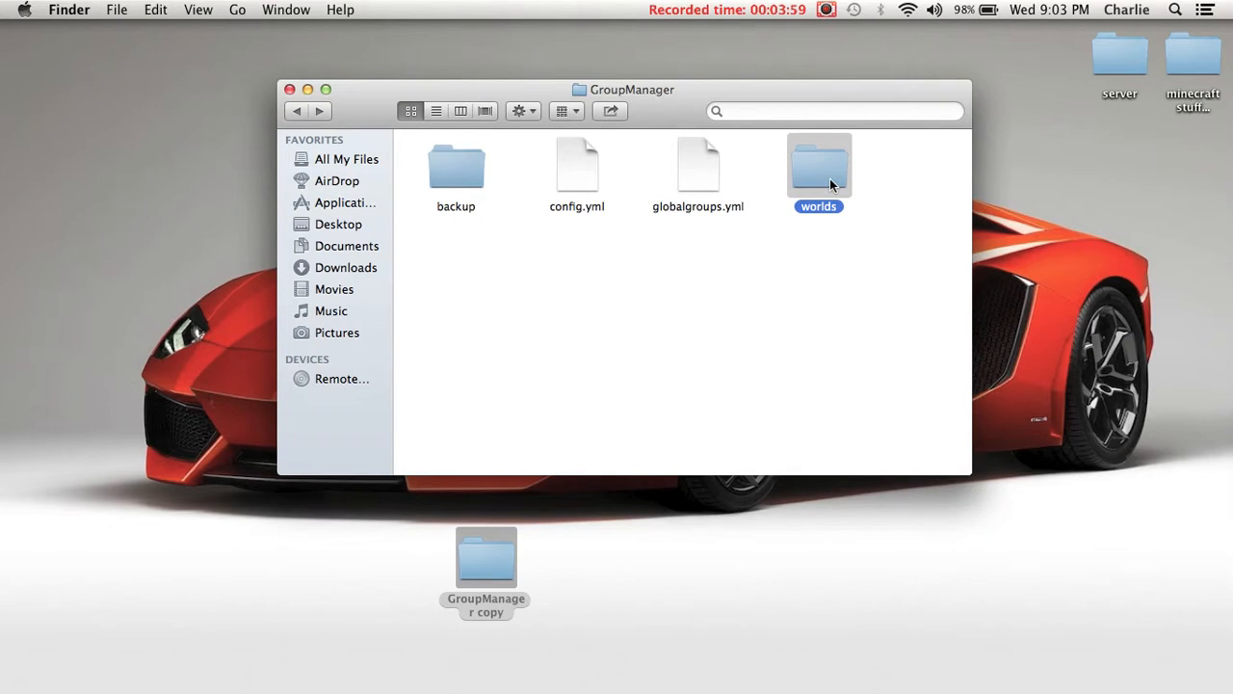
- Open groups.yml from the world folder inside GroupManager's worlds folder and go to the Default and Builder groups
{"action": "double_click", "coordinate": [830, 178]}
{"action": "double_click", "coordinate": [456, 168]}
{"action": "double_click", "coordinate": [471, 169]}
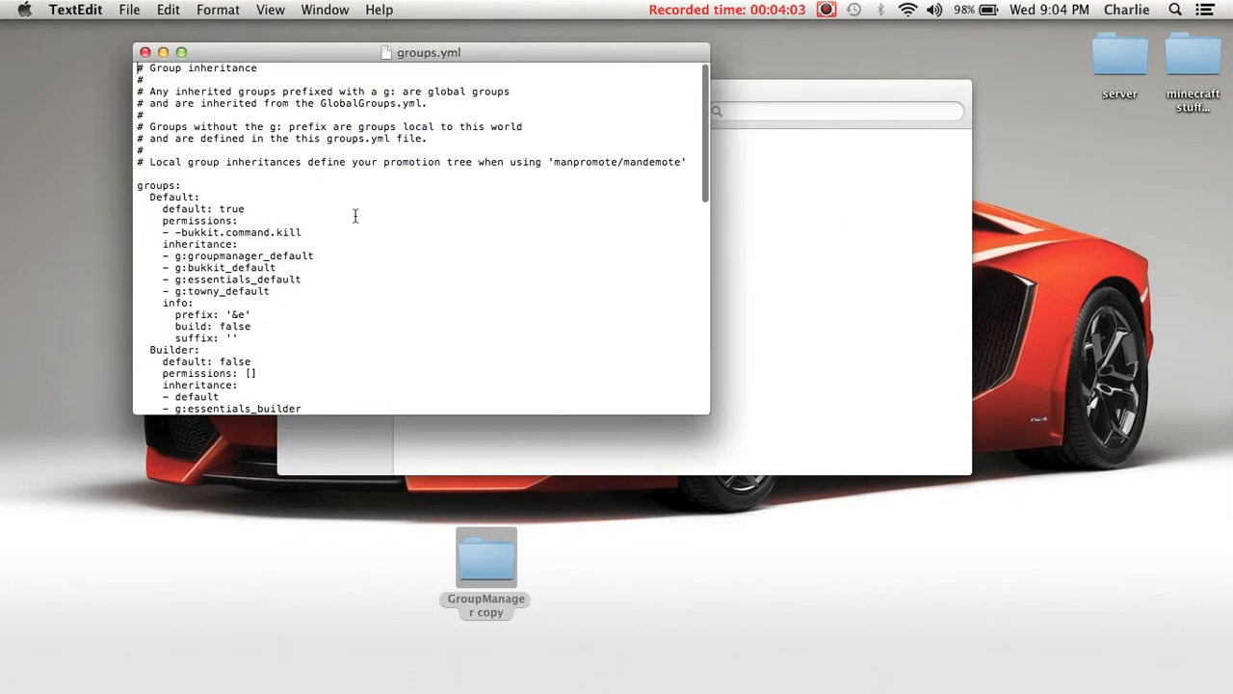
{"action": "scroll", "coordinate": [366, 214], "scroll_direction": "down", "scroll_amount": 5}
{"action": "left_click", "coordinate": [262, 203]}
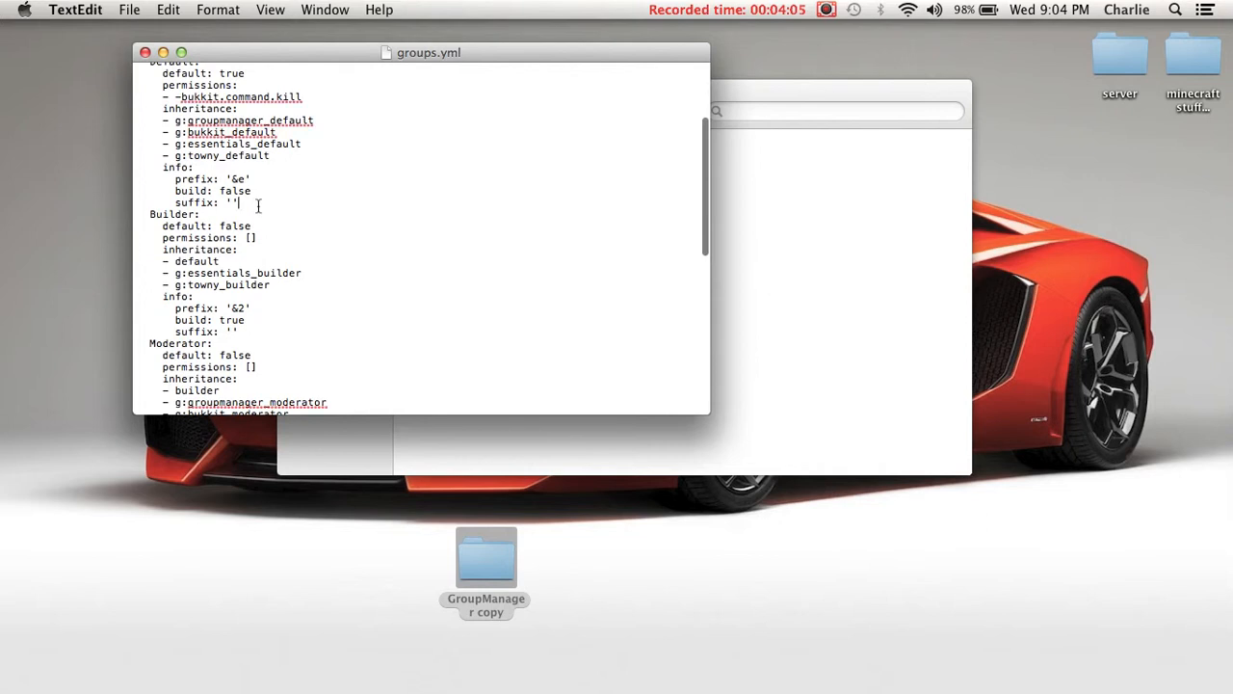
- Insert a copy of the whole Moderator group between the Builder and Moderator groups in groups.yml
{"action": "left_click", "coordinate": [267, 327]}
{"action": "key", "text": "Return"}
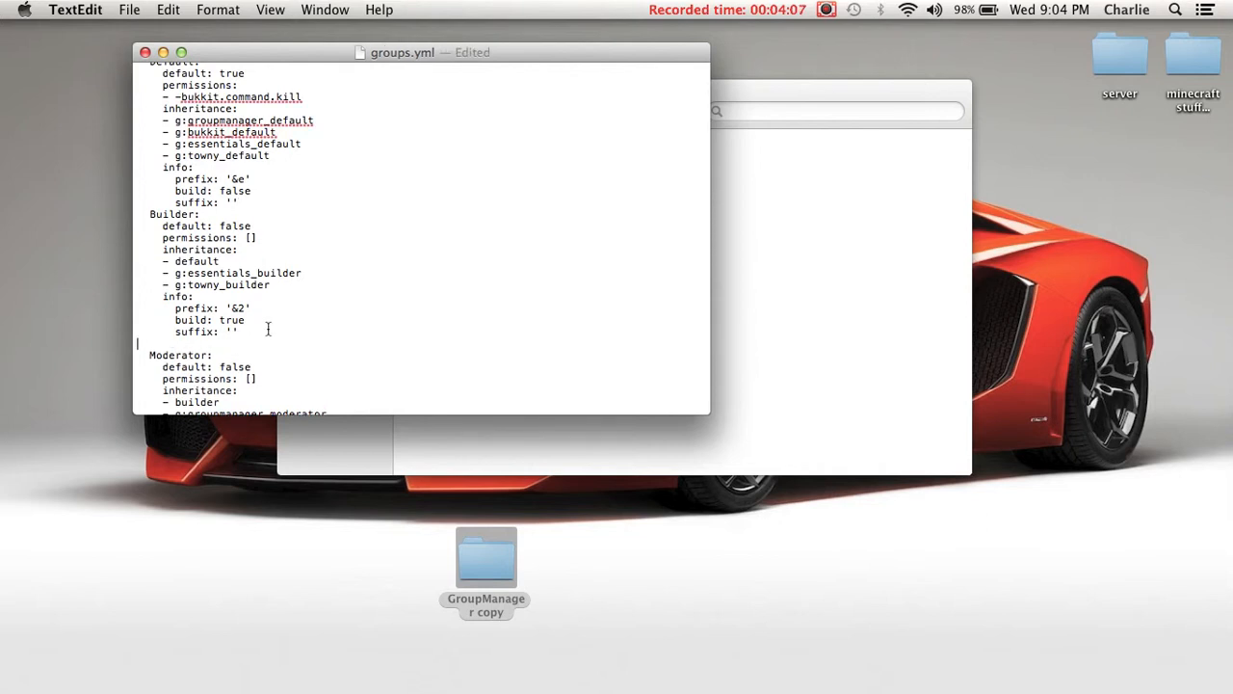
{"action": "scroll", "coordinate": [268, 329], "scroll_direction": "down", "scroll_amount": 2}
{"action": "left_click_drag", "start_coordinate": [141, 288], "coordinate": [378, 210]}
{"action": "key", "text": "super+c"}
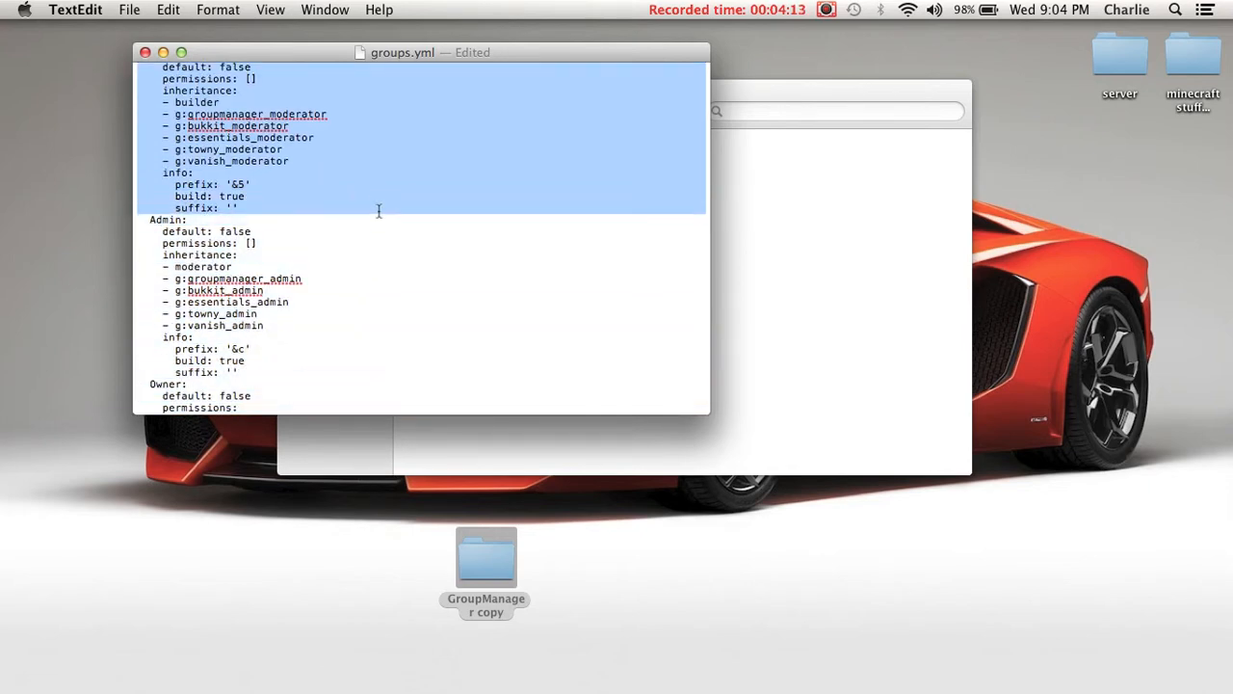
{"action": "scroll", "coordinate": [379, 210], "scroll_direction": "up", "scroll_amount": 5}
{"action": "left_click", "coordinate": [280, 152]}
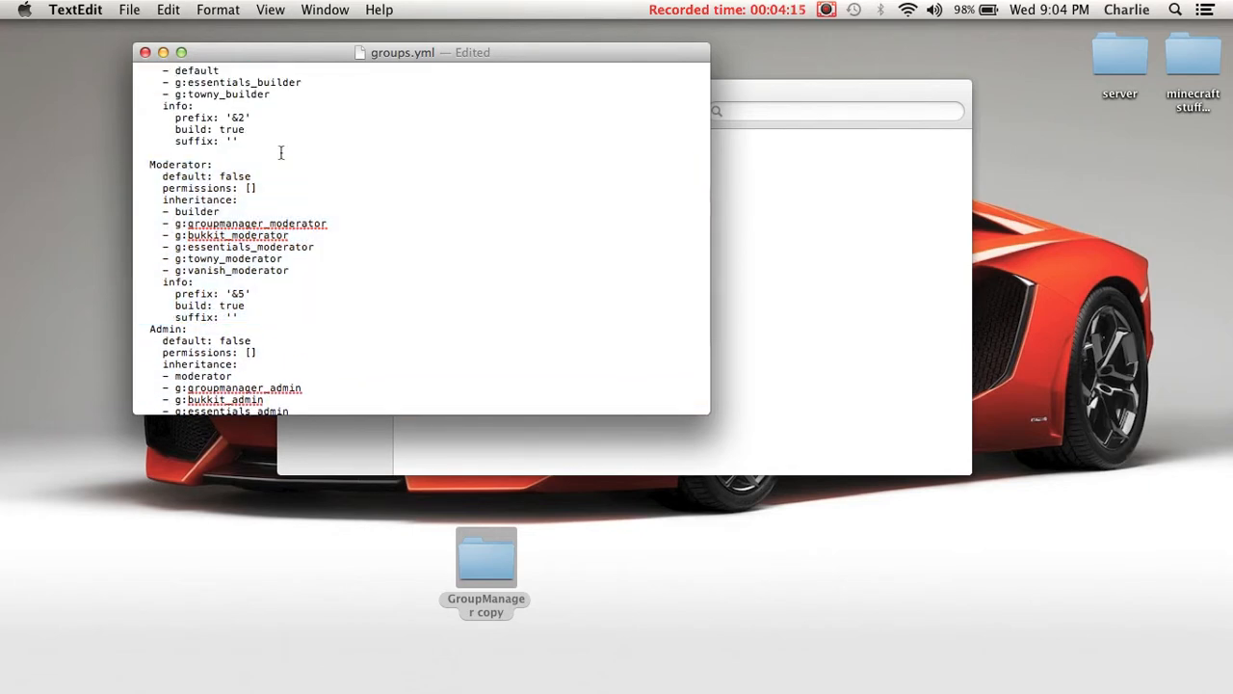
{"action": "key", "text": "super+v"}
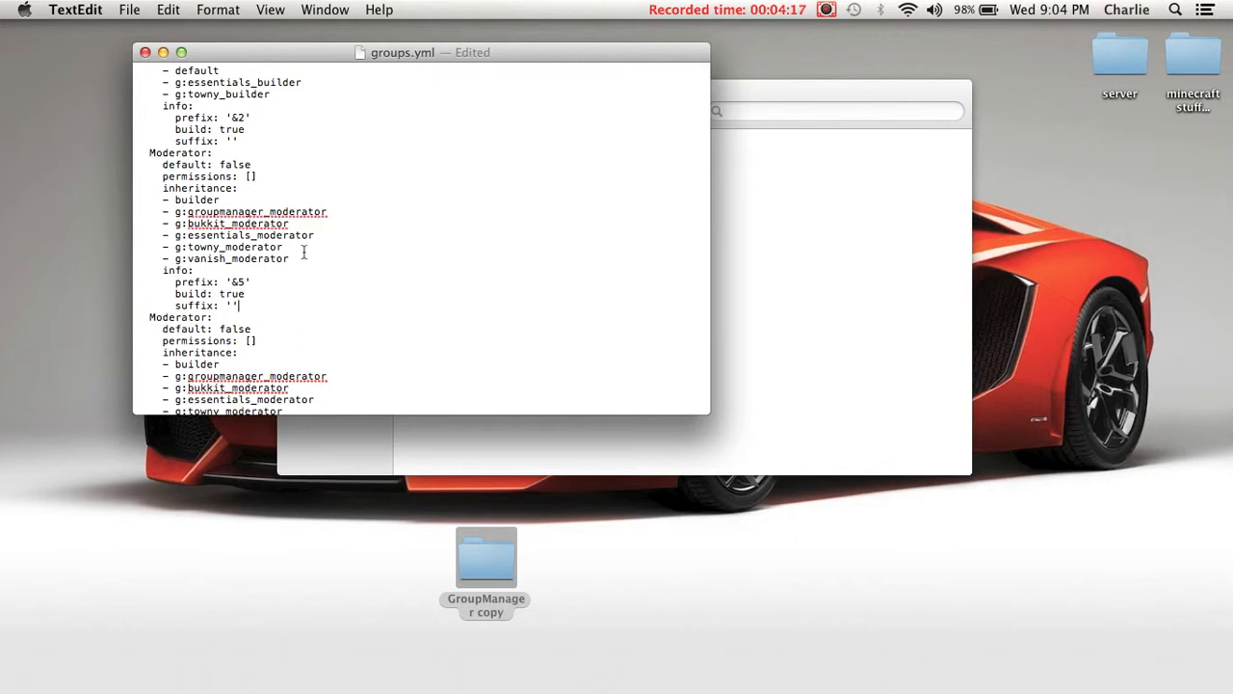
- Rename the first of the two Moderator groups in groups.yml to Donator
{"action": "left_click_drag", "start_coordinate": [210, 154], "coordinate": [150, 154]}
{"action": "key", "text": "BackSpace"}
{"action": "type", "text": "Donatort"}
{"action": "key", "text": "BackSpace"}
{"action": "scroll", "coordinate": [277, 188], "scroll_direction": "down", "scroll_amount": 2}
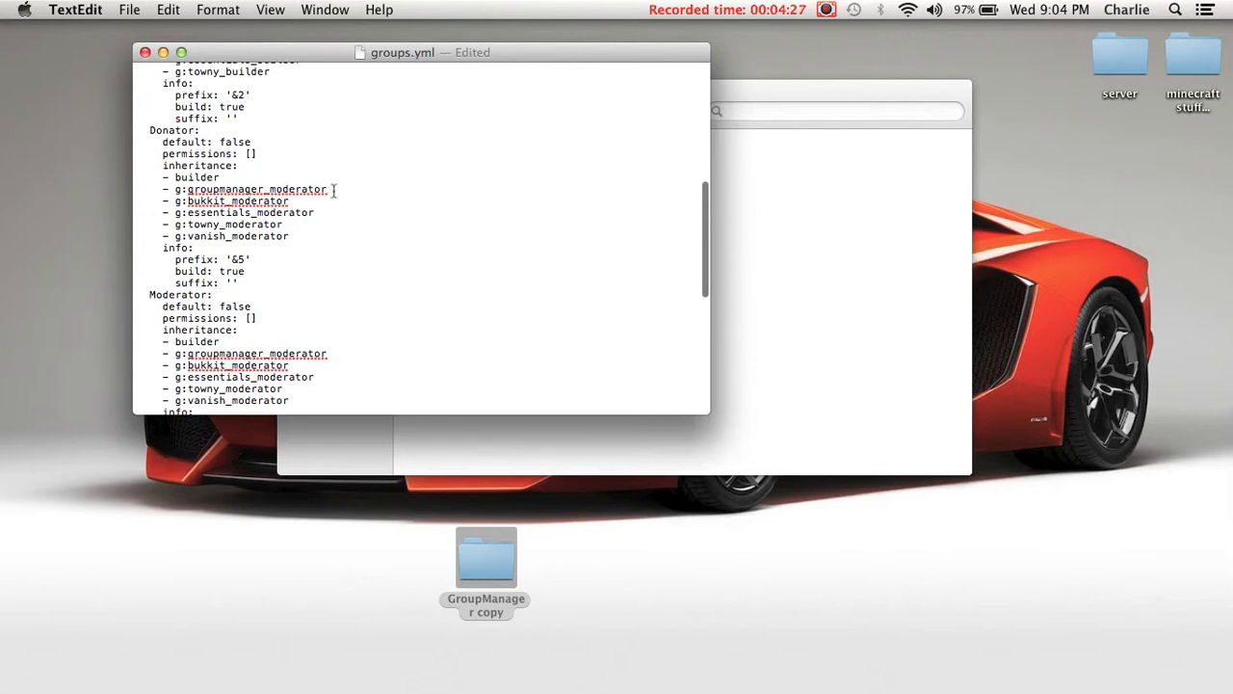
- Change the Donator group's GroupManager and Bukkit inheritance entries to g:groupmanager_donator and g:bukkit_donator
{"action": "left_click_drag", "start_coordinate": [333, 190], "coordinate": [276, 190]}
{"action": "key", "text": "BackSpace"}
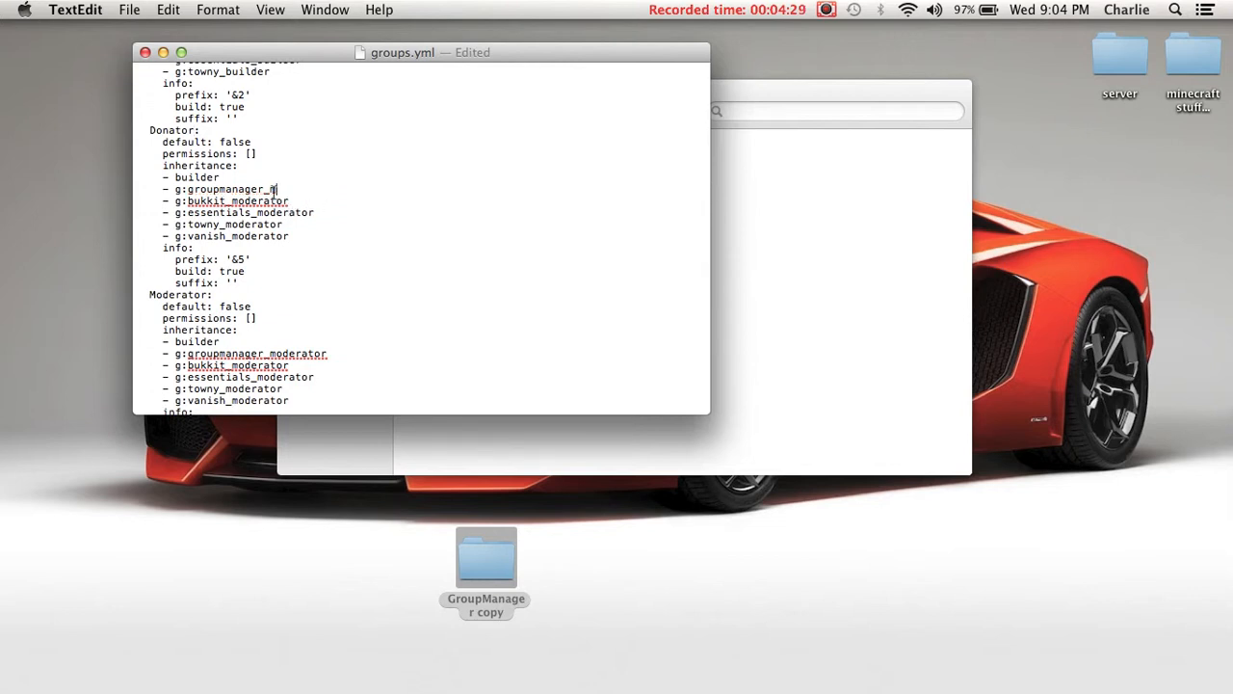
{"action": "type", "text": "donator"}
{"action": "left_click_drag", "start_coordinate": [287, 201], "coordinate": [233, 200]}
{"action": "key", "text": "BackSpace"}
{"action": "type", "text": "donator"}
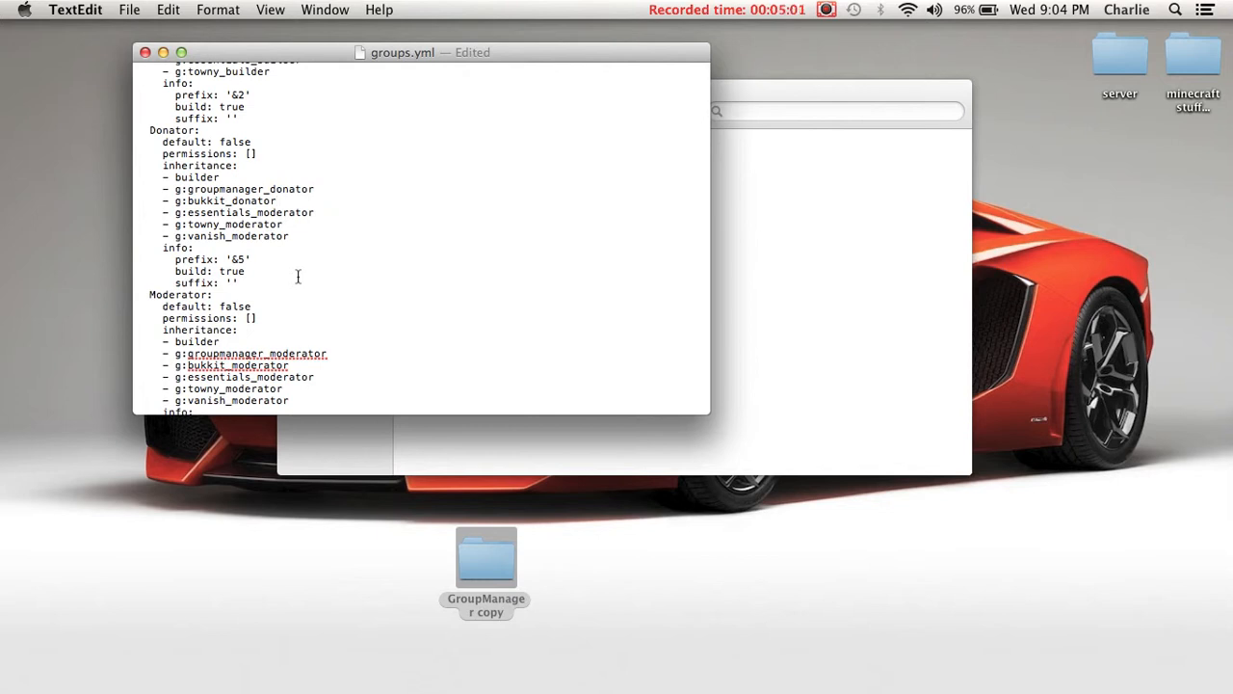
- Delete the entire Donator group from groups.yml, including the leftover empty line
{"action": "left_click_drag", "start_coordinate": [241, 285], "coordinate": [139, 130]}
{"action": "key", "text": "BackSpace"}
{"action": "key", "text": "BackSpace"}
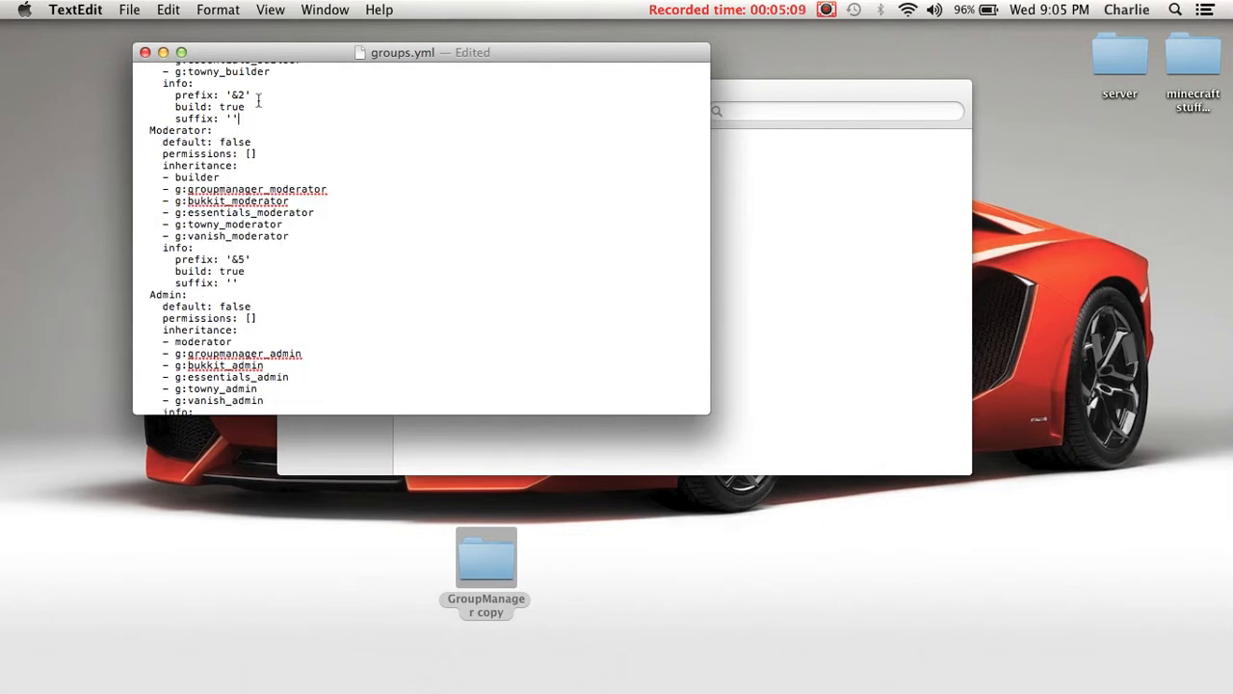
- Set the Default group's prefix in groups.yml to '&e[noob]&e'
{"action": "scroll", "coordinate": [245, 95], "scroll_direction": "down", "scroll_amount": 2}
{"action": "scroll", "coordinate": [245, 95], "scroll_direction": "up", "scroll_amount": 3}
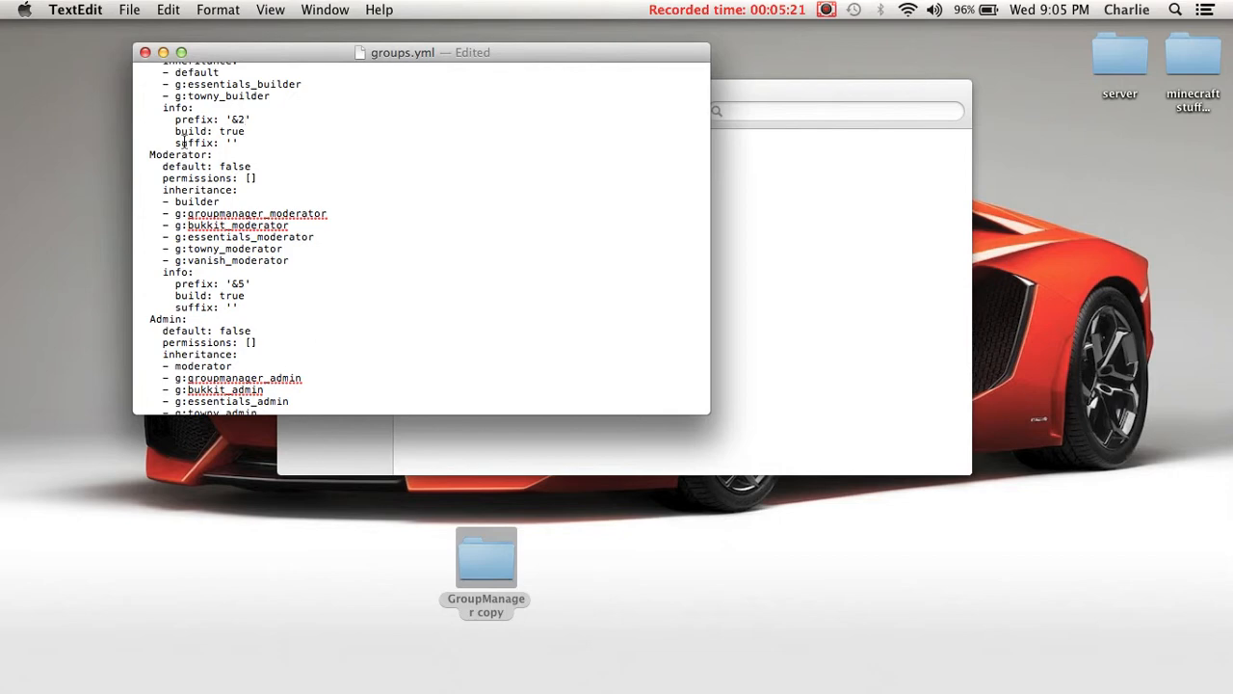
{"action": "scroll", "coordinate": [183, 143], "scroll_direction": "up", "scroll_amount": 3}
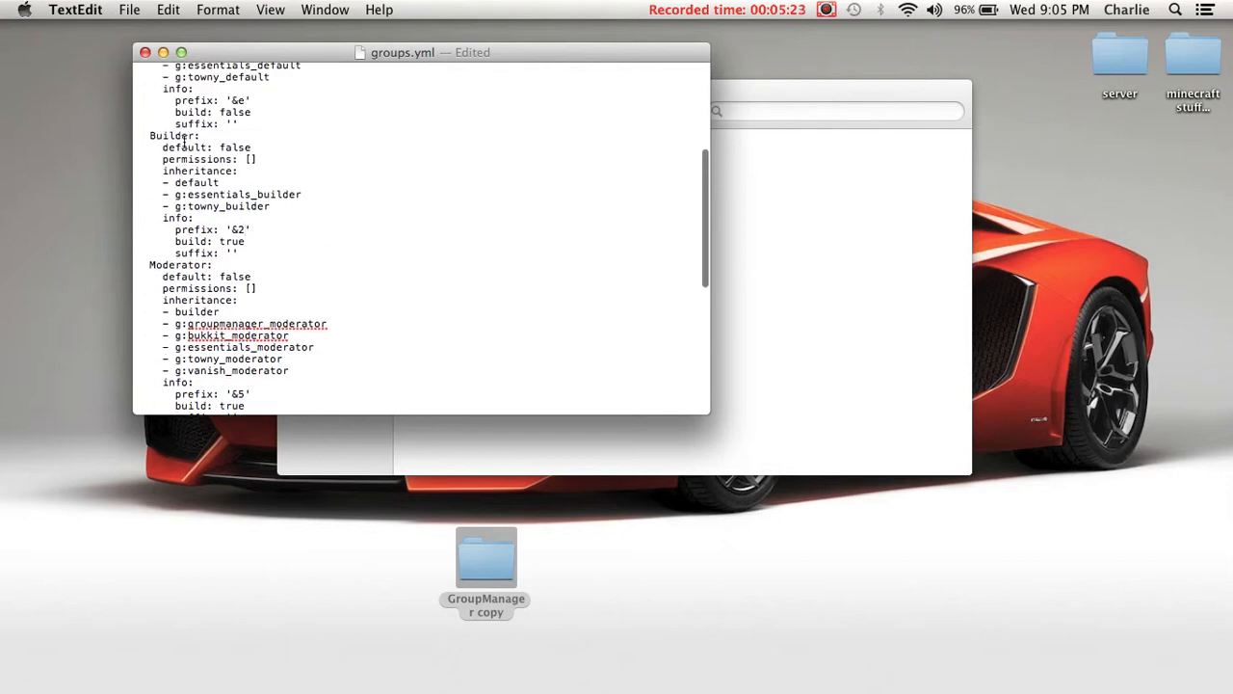
{"action": "scroll", "coordinate": [183, 142], "scroll_direction": "up", "scroll_amount": 2}
{"action": "scroll", "coordinate": [226, 142], "scroll_direction": "up", "scroll_amount": 2}
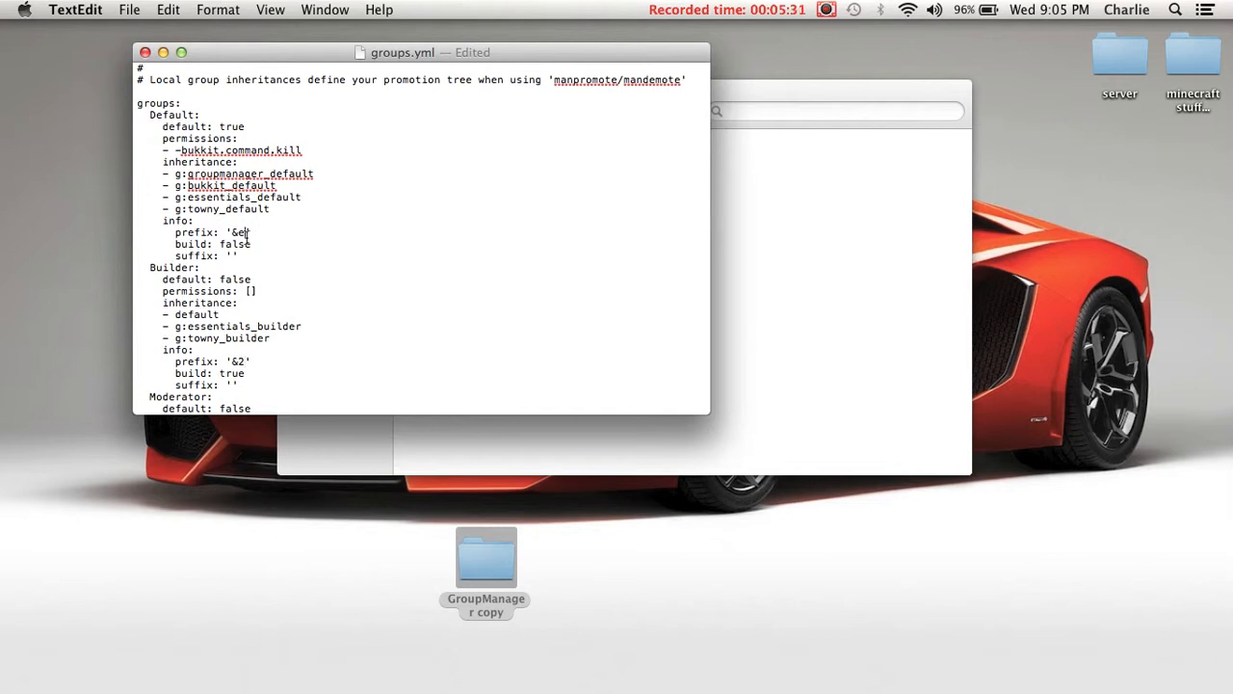
{"action": "type", "text": "fix: '&e[noob]&e"}
{"action": "key", "text": "BackSpace"}
{"action": "type", "text": "4"}
{"action": "key", "text": "BackSpace"}
{"action": "type", "text": "e"}
- Examine the inheritance, permissions and prefixes of the Builder, Moderator, Admin and Owner groups in groups.yml
{"action": "scroll", "coordinate": [361, 308], "scroll_direction": "down", "scroll_amount": 2}
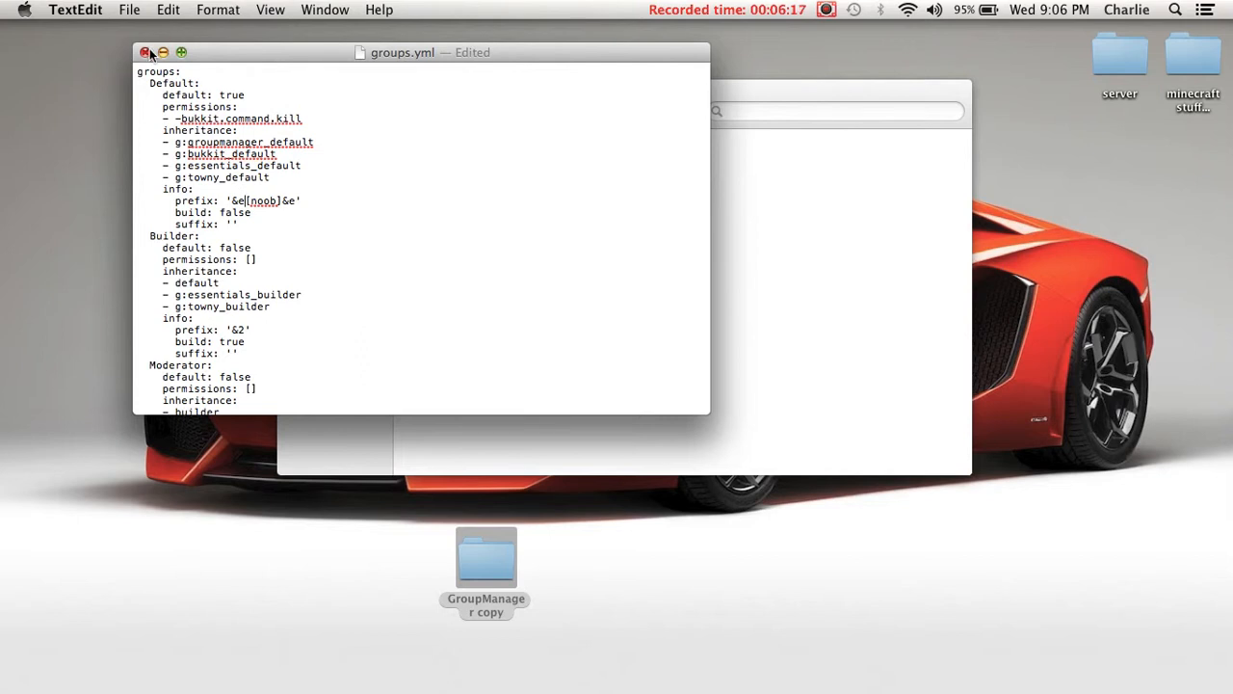
{"action": "scroll", "coordinate": [252, 202], "scroll_direction": "down", "scroll_amount": 5}
{"action": "scroll", "coordinate": [252, 202], "scroll_direction": "down", "scroll_amount": 4}
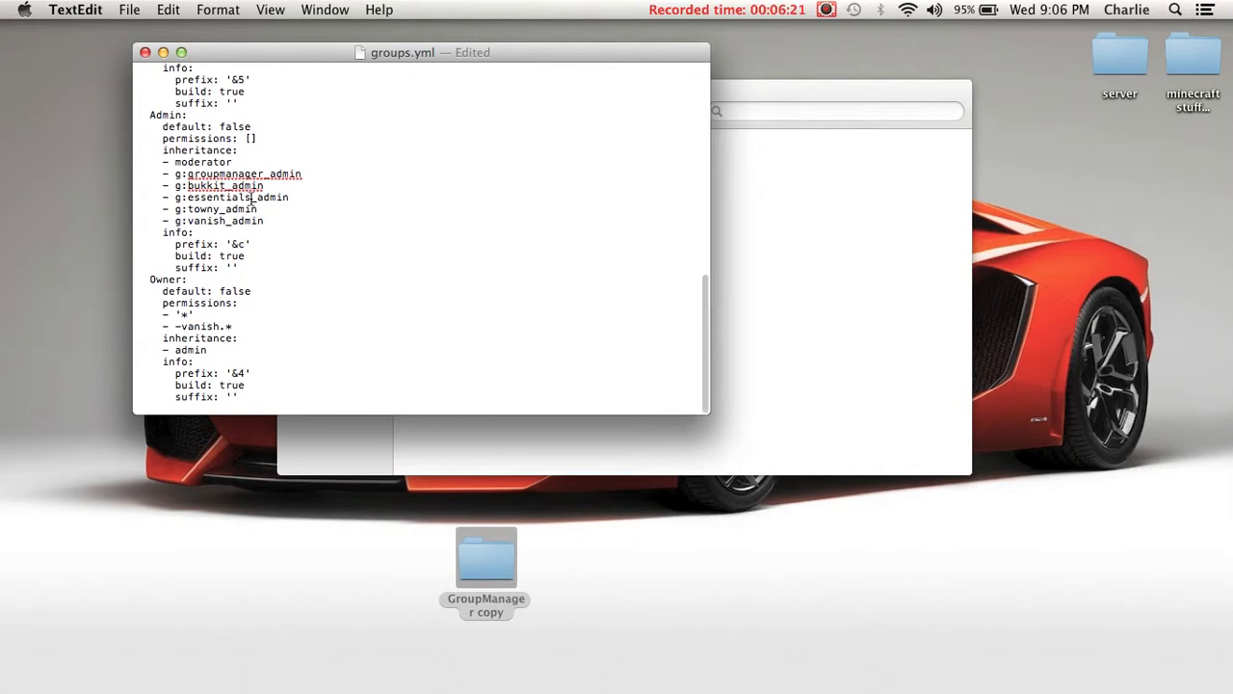
{"action": "scroll", "coordinate": [243, 316], "scroll_direction": "down", "scroll_amount": 1}
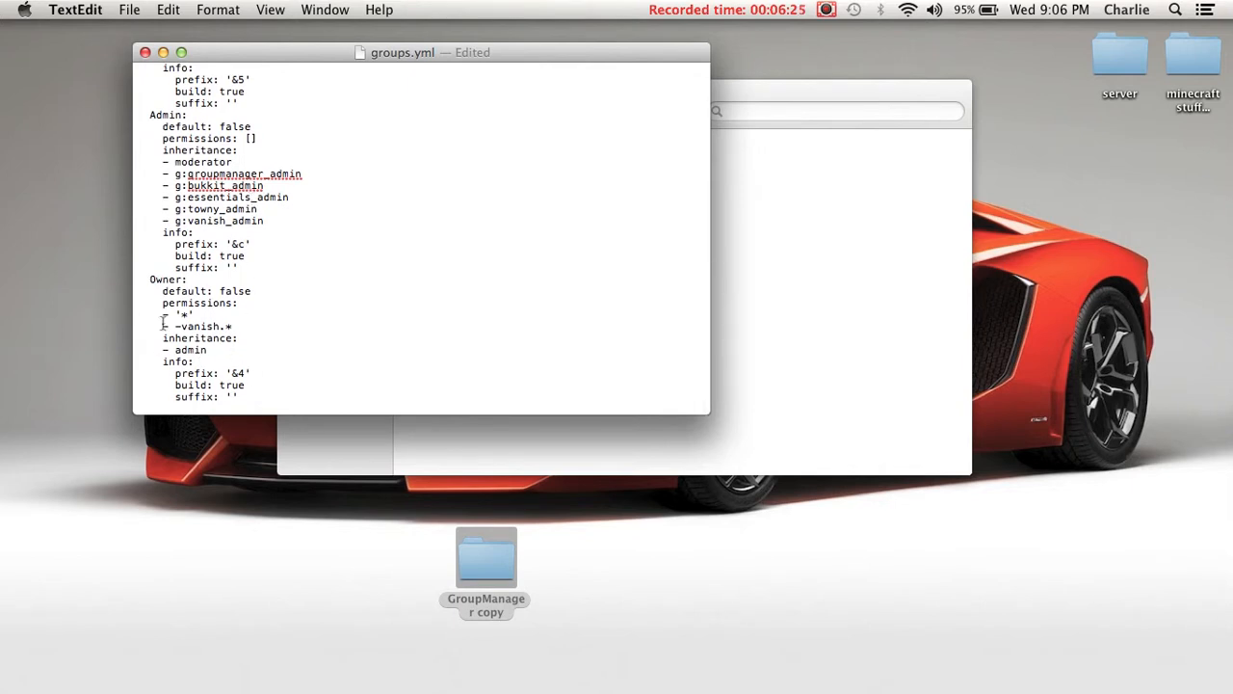
{"action": "scroll", "coordinate": [179, 146], "scroll_direction": "up", "scroll_amount": 2}
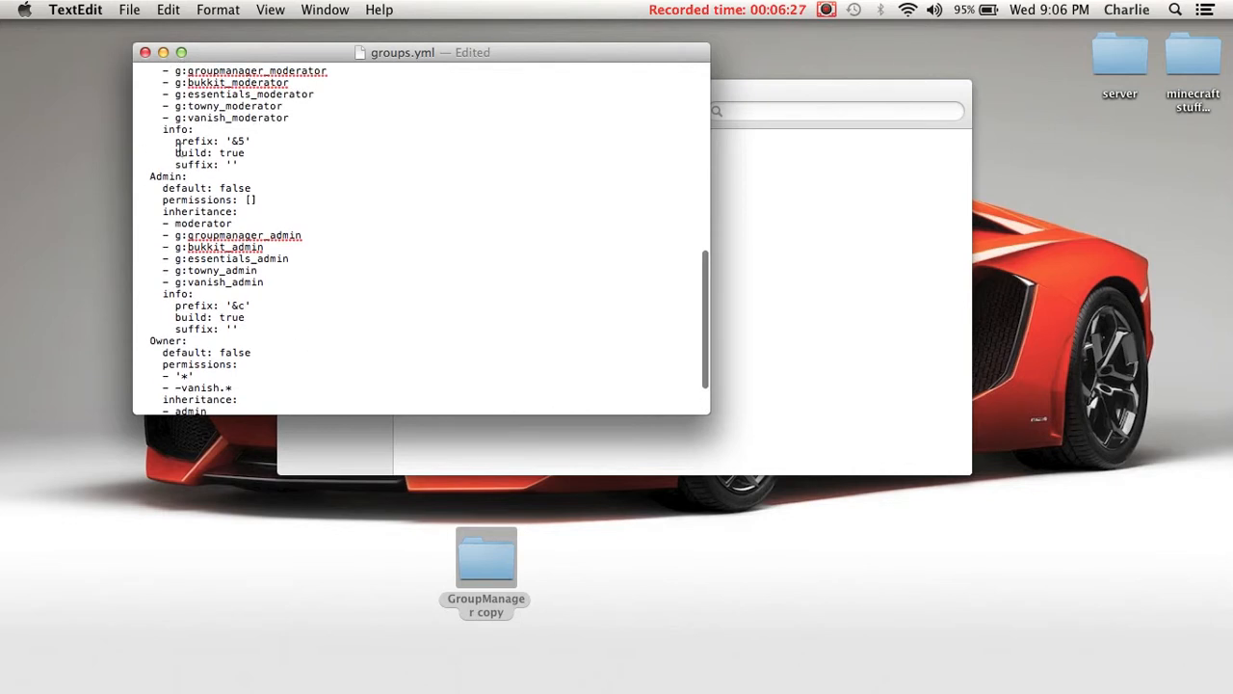
{"action": "scroll", "coordinate": [178, 146], "scroll_direction": "up", "scroll_amount": 3}
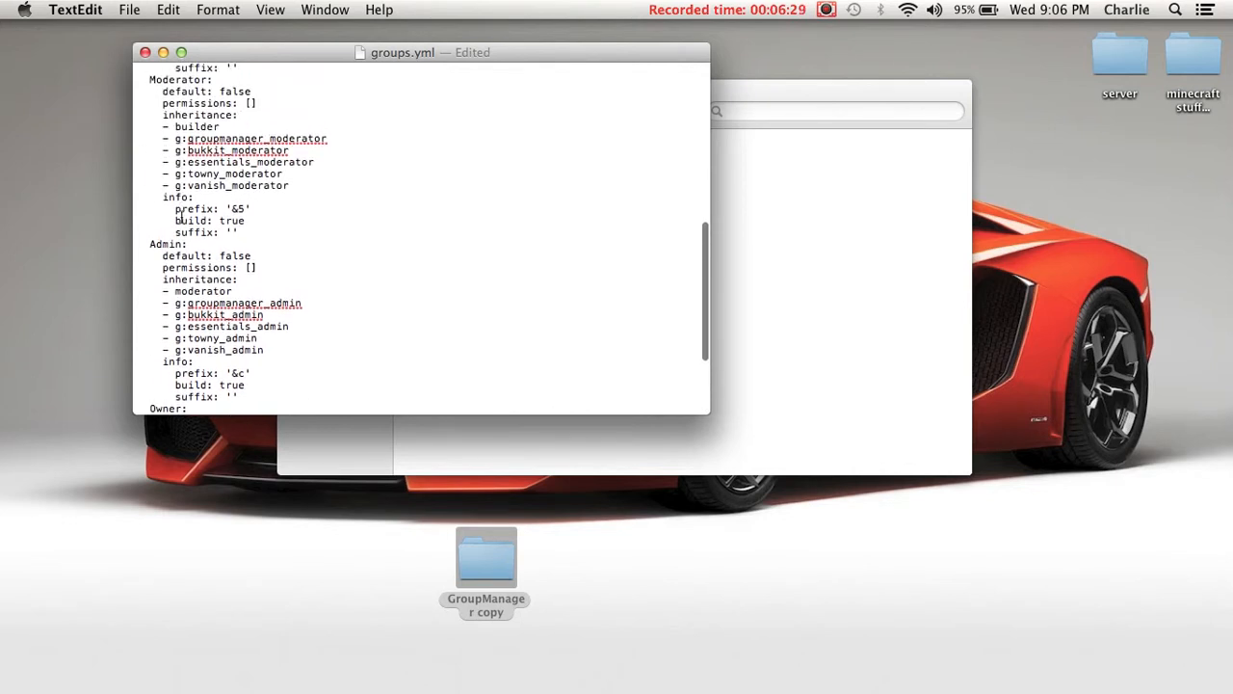
{"action": "scroll", "coordinate": [241, 166], "scroll_direction": "up", "scroll_amount": 5}
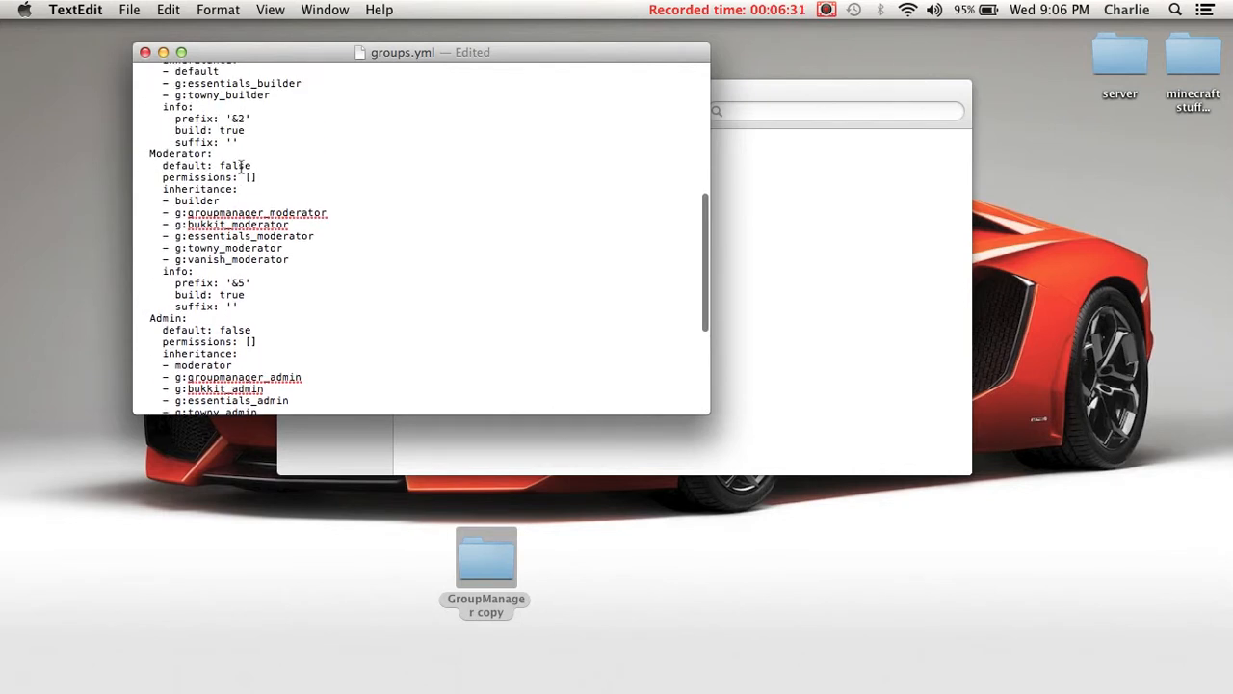
{"action": "scroll", "coordinate": [241, 166], "scroll_direction": "up", "scroll_amount": 3}
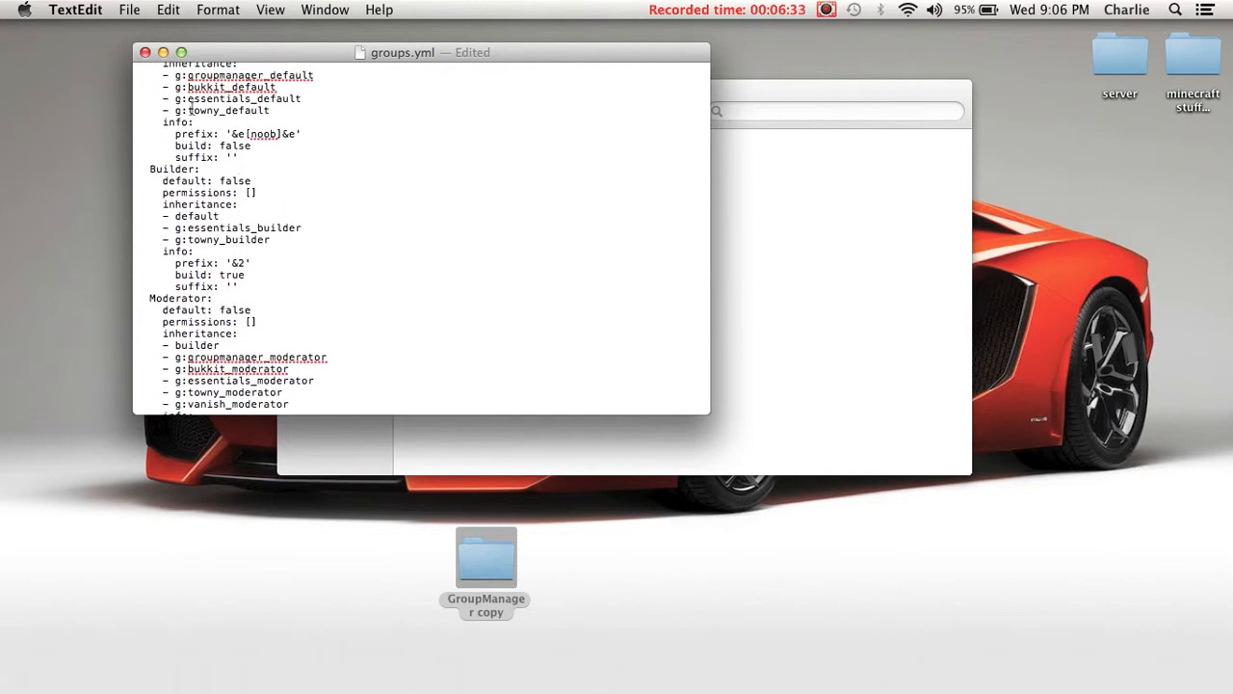
- Close the edited groups.yml document and go back through the parent folders to the server folder in Finder
{"action": "scroll", "coordinate": [289, 146], "scroll_direction": "up", "scroll_amount": 3}
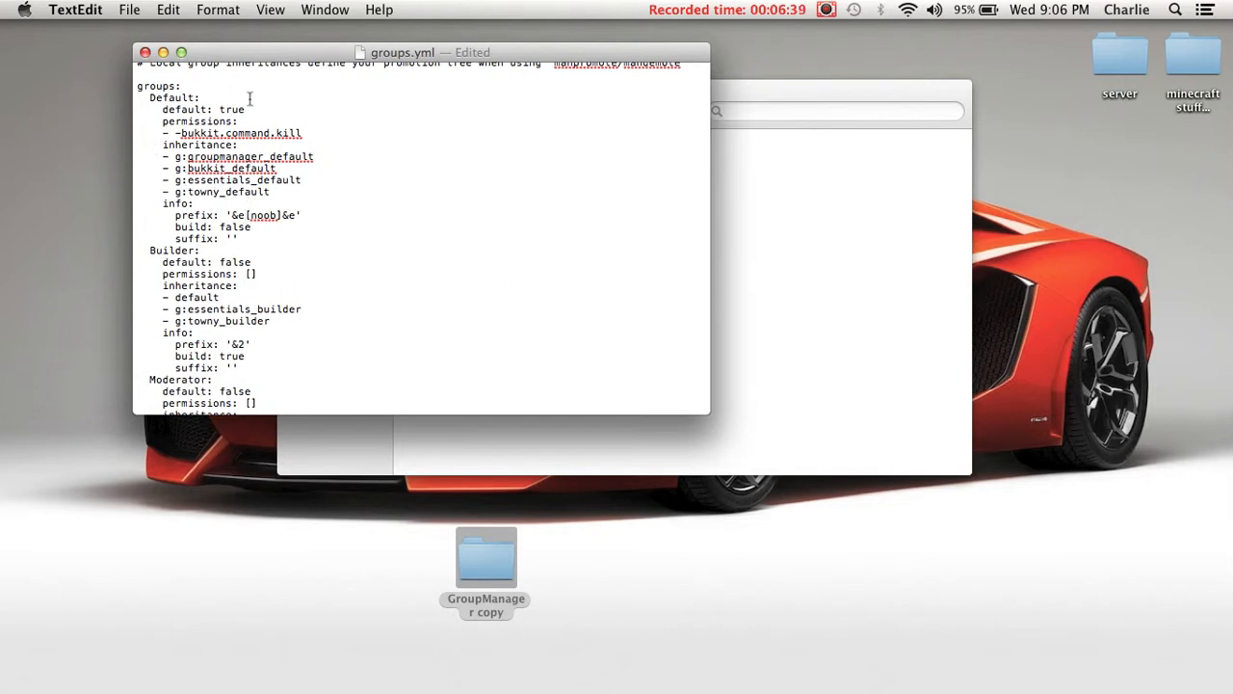
{"action": "left_click", "coordinate": [144, 52]}
{"action": "left_click", "coordinate": [144, 52]}
{"action": "left_click", "coordinate": [297, 111]}
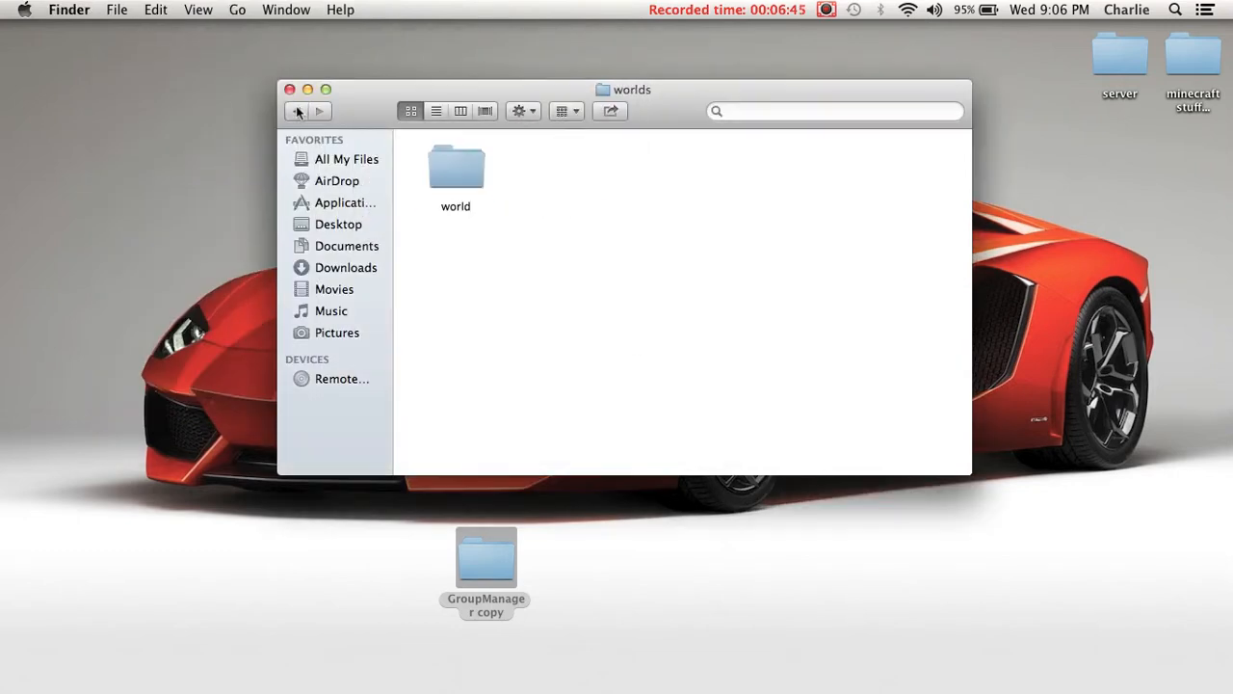
{"action": "left_click", "coordinate": [297, 111]}
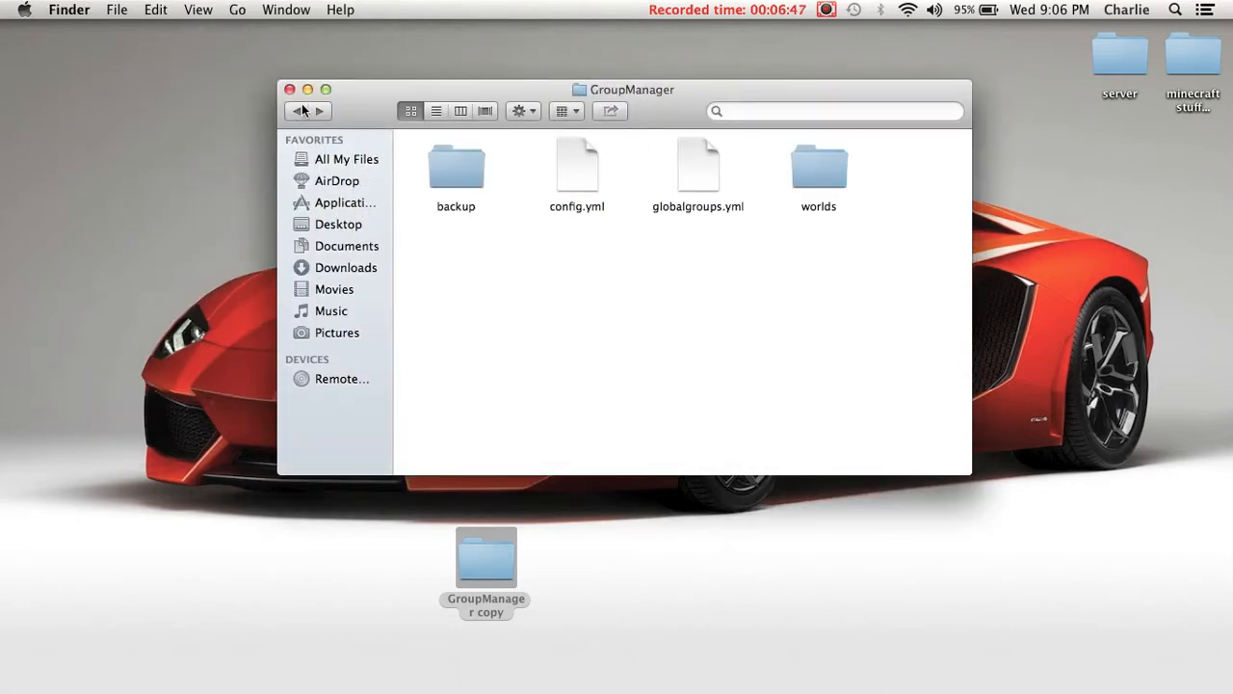
{"action": "left_click", "coordinate": [299, 111]}
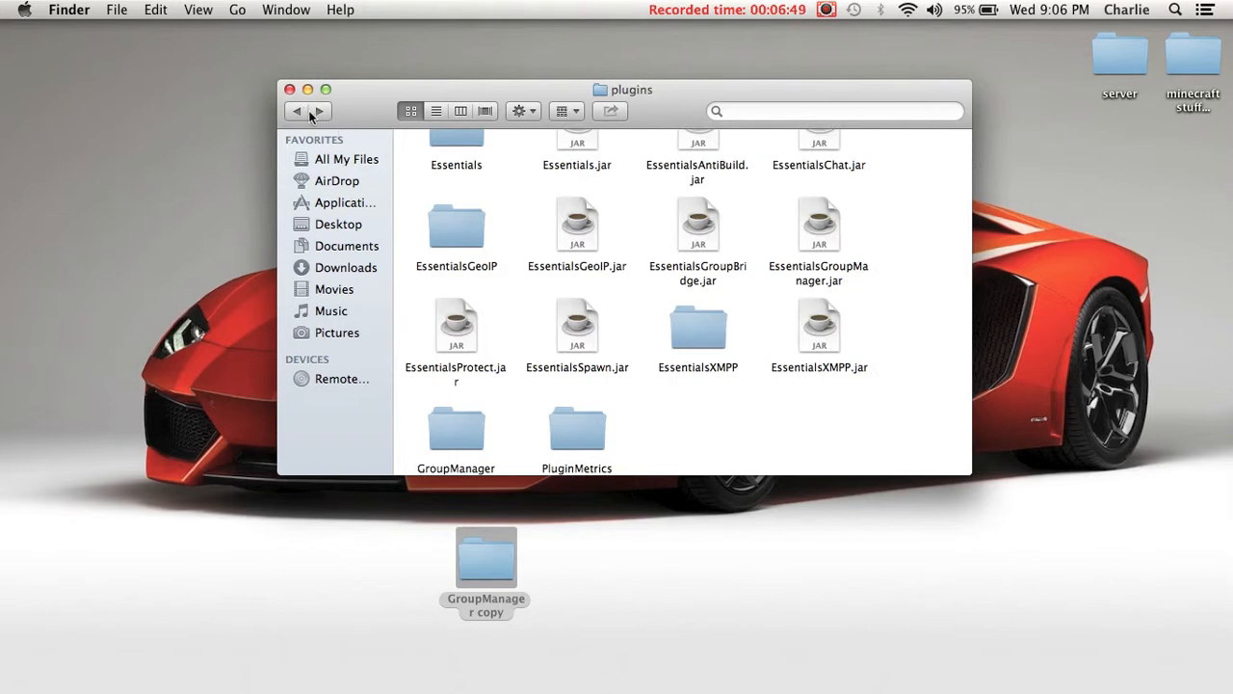
{"action": "left_click", "coordinate": [307, 112]}
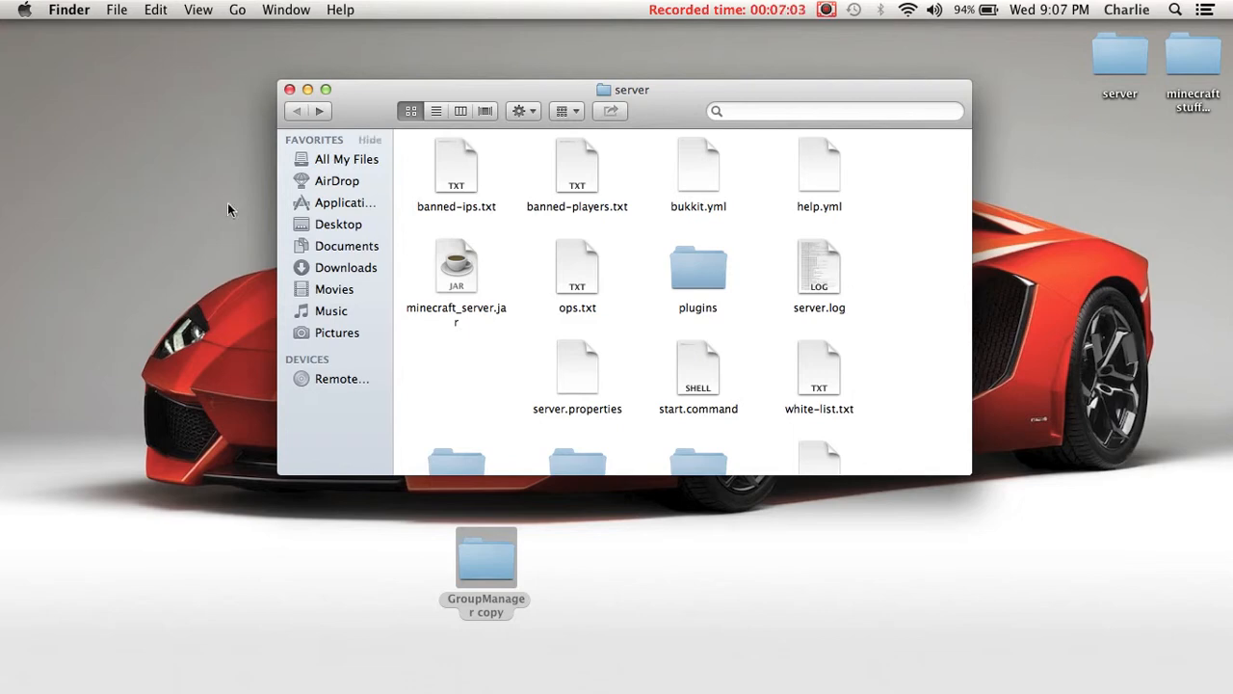
- Reposition the GroupManager copy folder on the desktop and launch the server with start.command
{"action": "left_click_drag", "start_coordinate": [456, 553], "coordinate": [697, 525]}
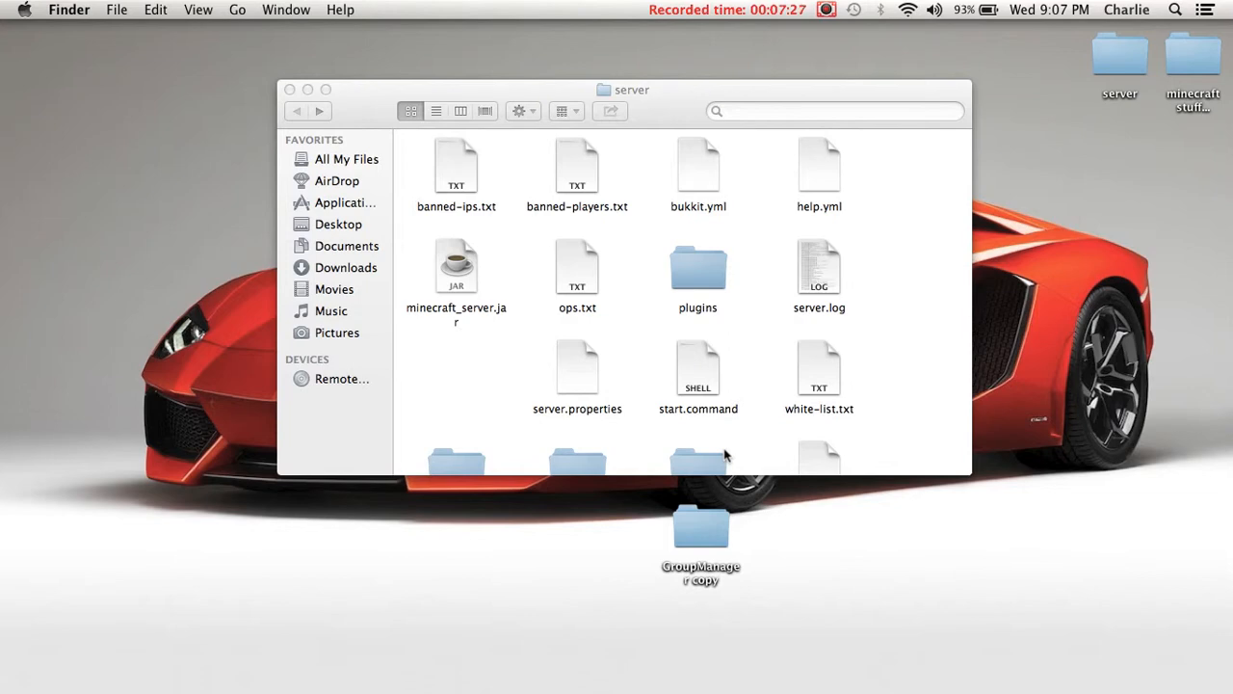
{"action": "scroll", "coordinate": [708, 405], "scroll_direction": "down", "scroll_amount": 3}
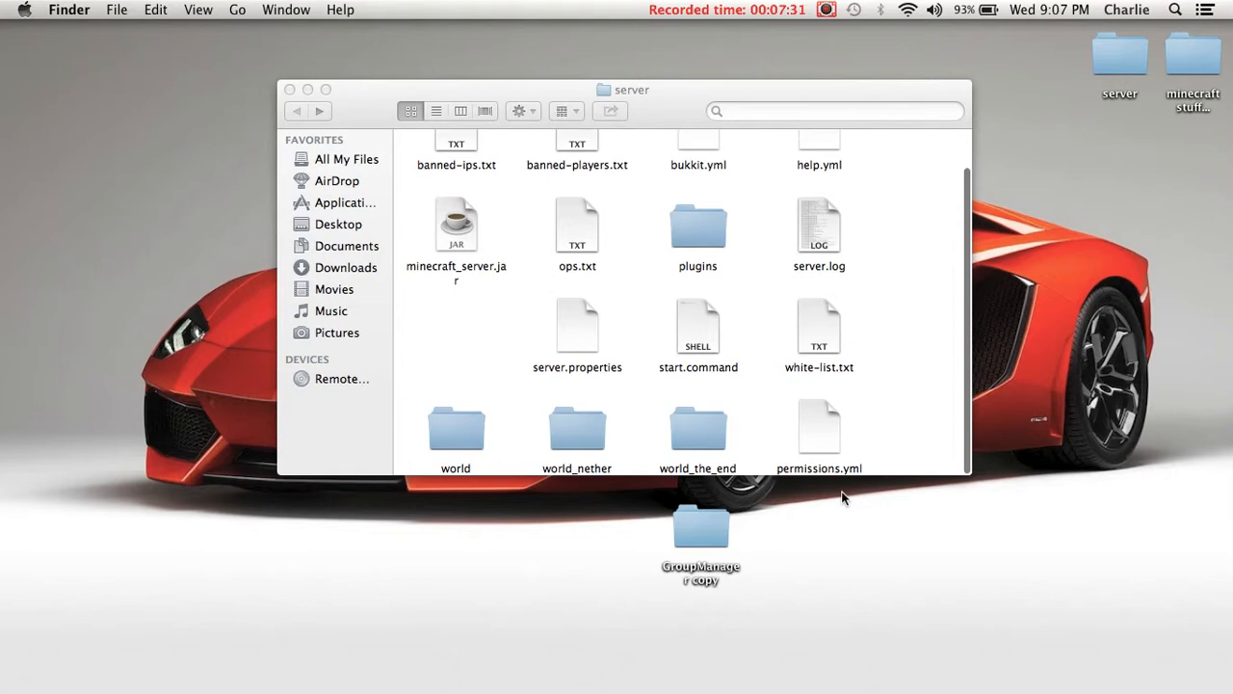
{"action": "double_click", "coordinate": [730, 342]}
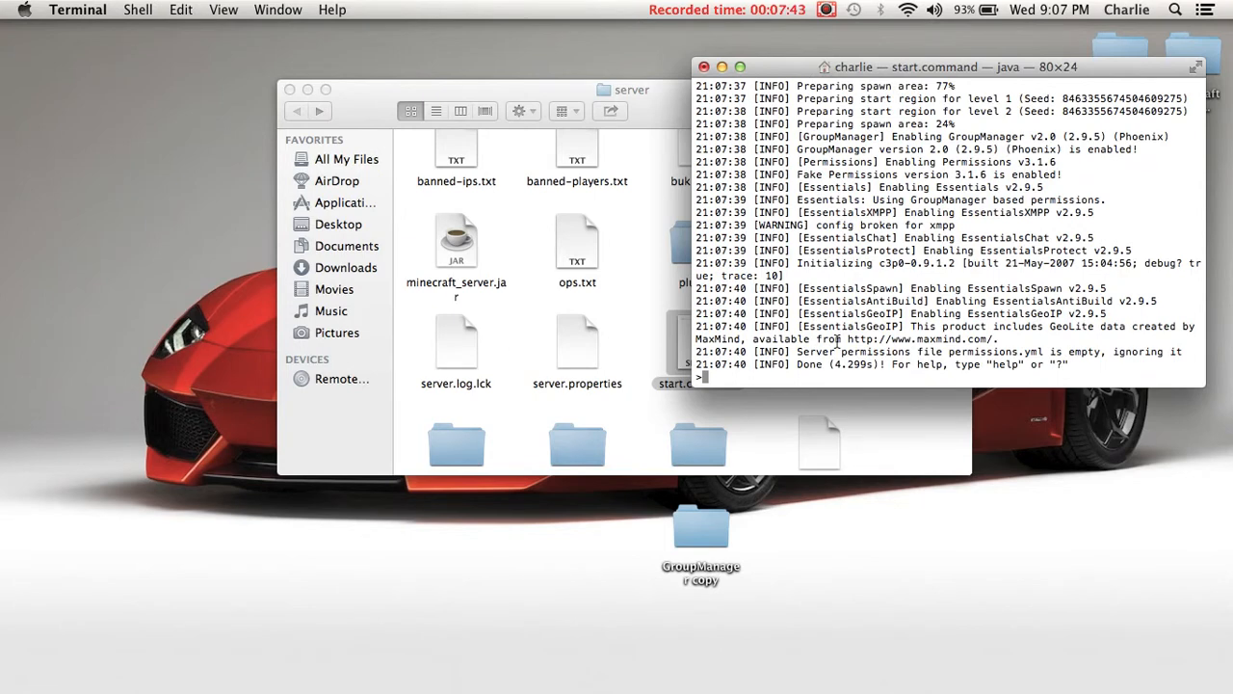
- Examine the server's startup log in Terminal for the GroupManager loading entry and the enabled plugins
{"action": "scroll", "coordinate": [836, 342], "scroll_direction": "up", "scroll_amount": 15}
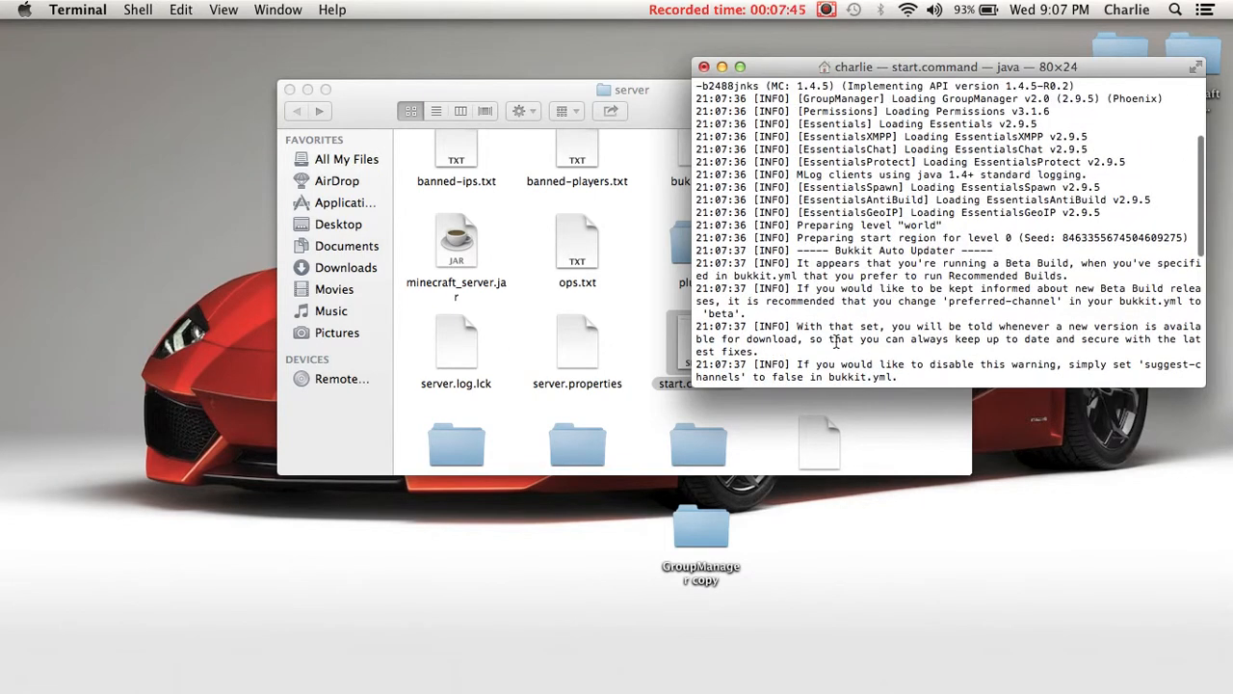
{"action": "left_click_drag", "start_coordinate": [798, 237], "coordinate": [1160, 236]}
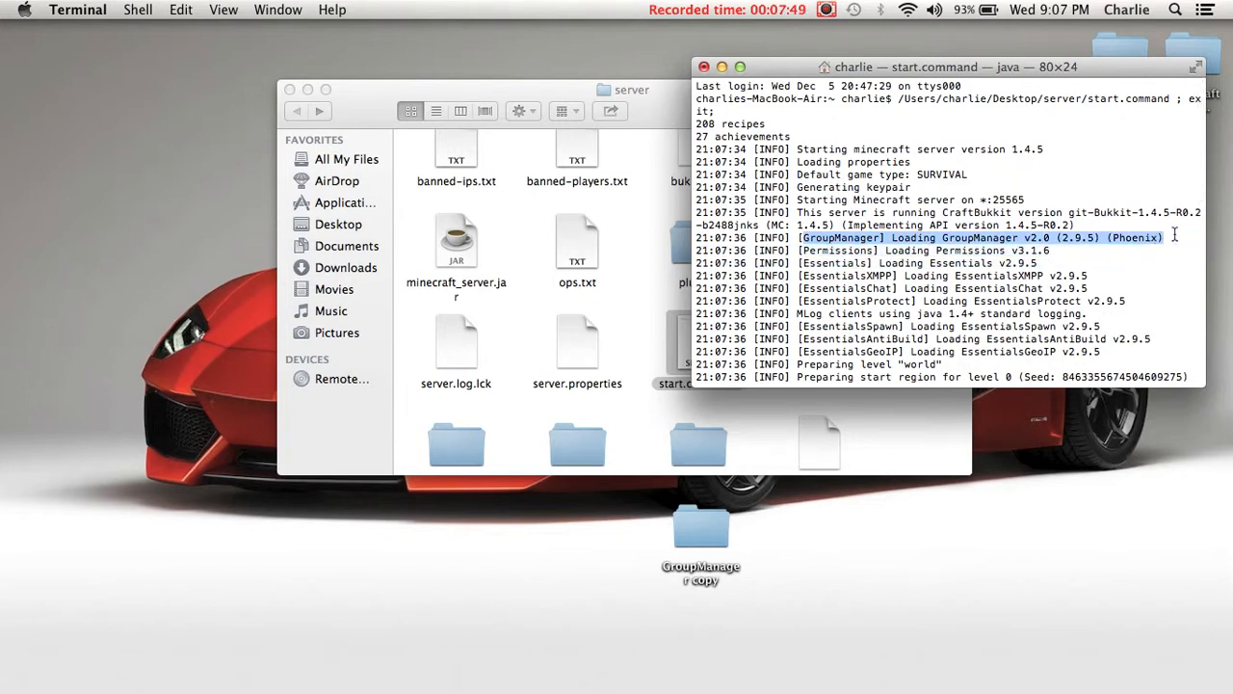
{"action": "left_click", "coordinate": [1175, 235]}
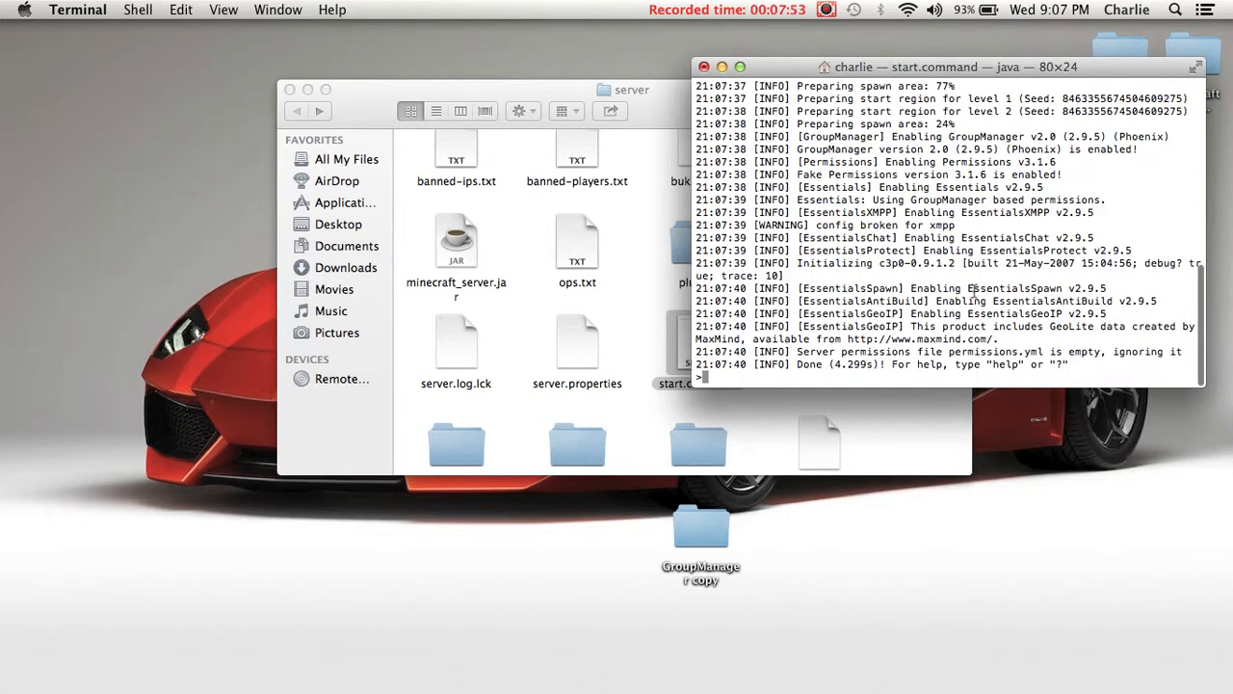
{"action": "left_click_drag", "start_coordinate": [957, 226], "coordinate": [811, 224]}
{"action": "left_click", "coordinate": [832, 278]}
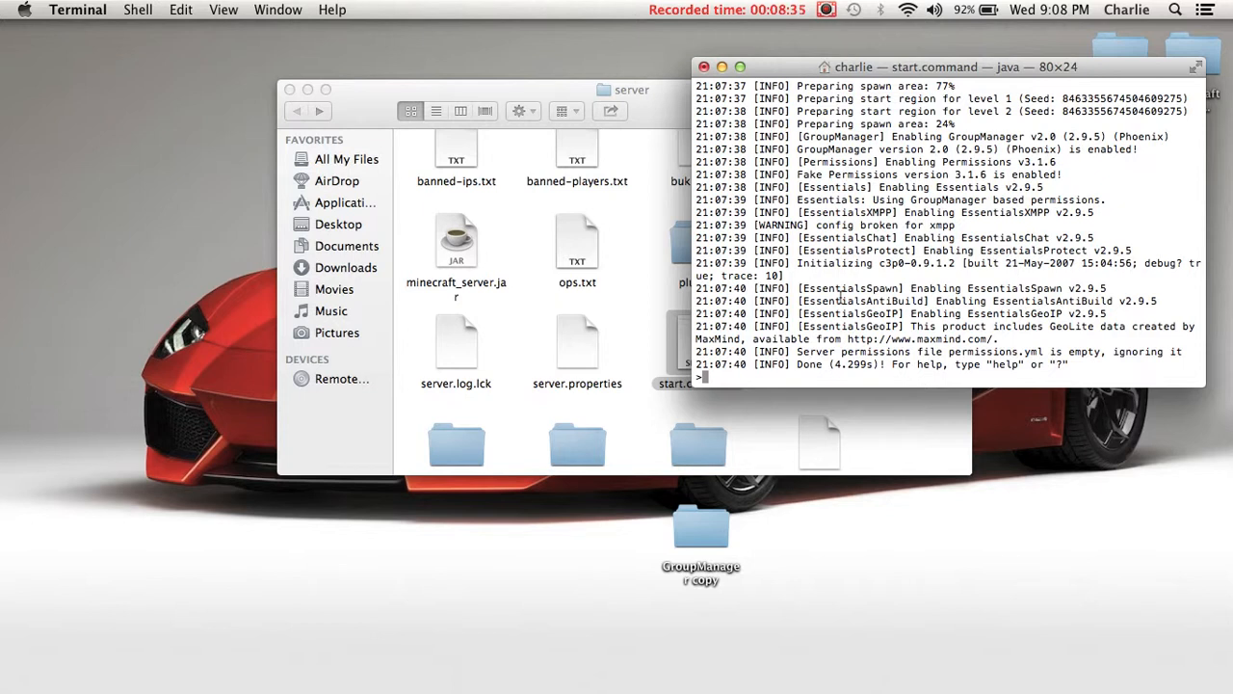
- Shut down the running Minecraft server with the console command stop
{"action": "type", "text": "stop"}
{"action": "key", "text": "Return"}
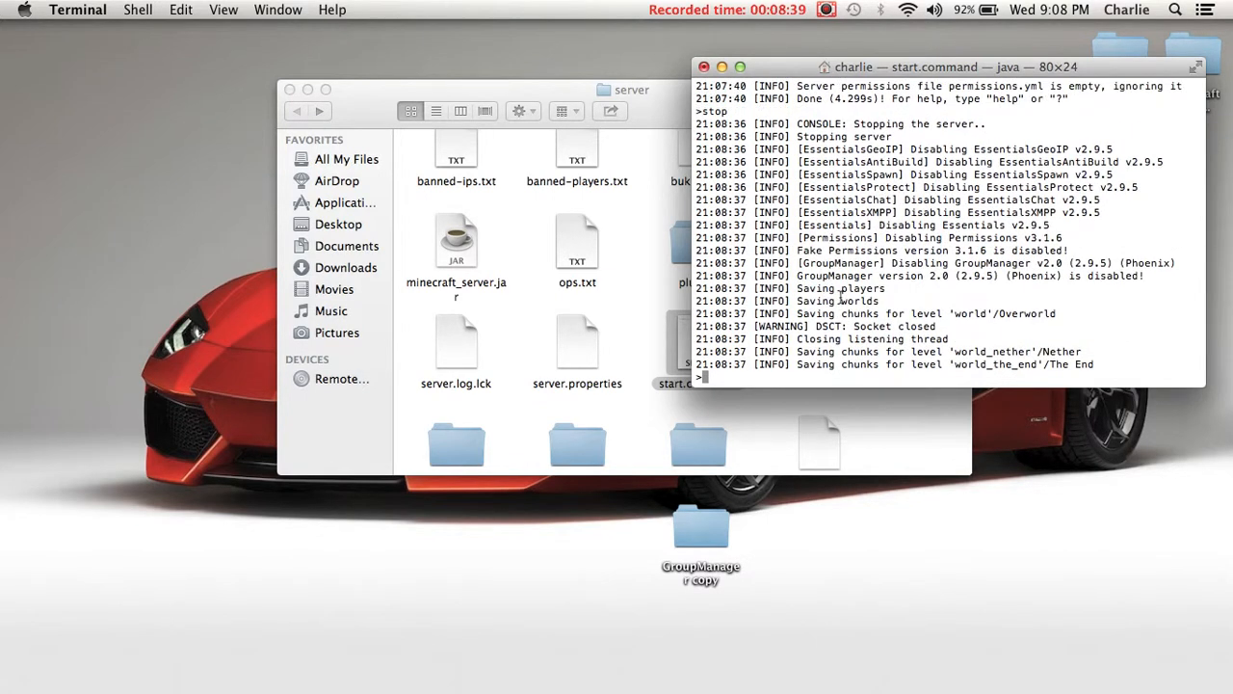
{"action": "left_click", "coordinate": [827, 10]}
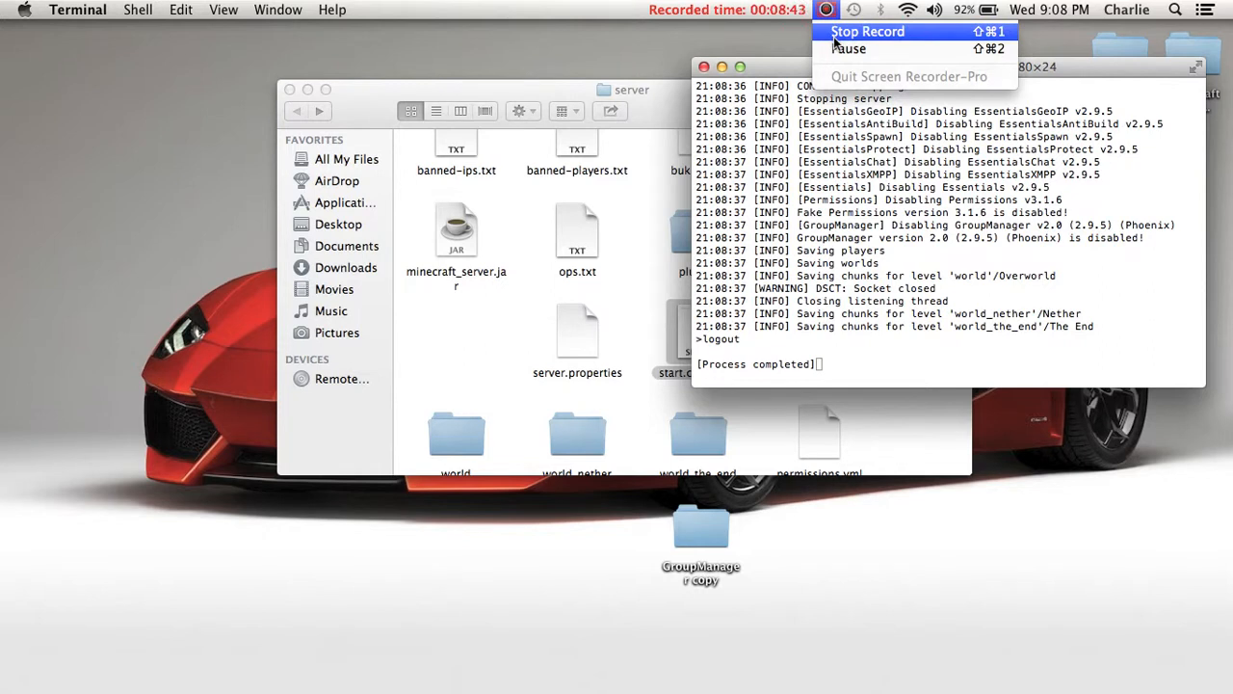